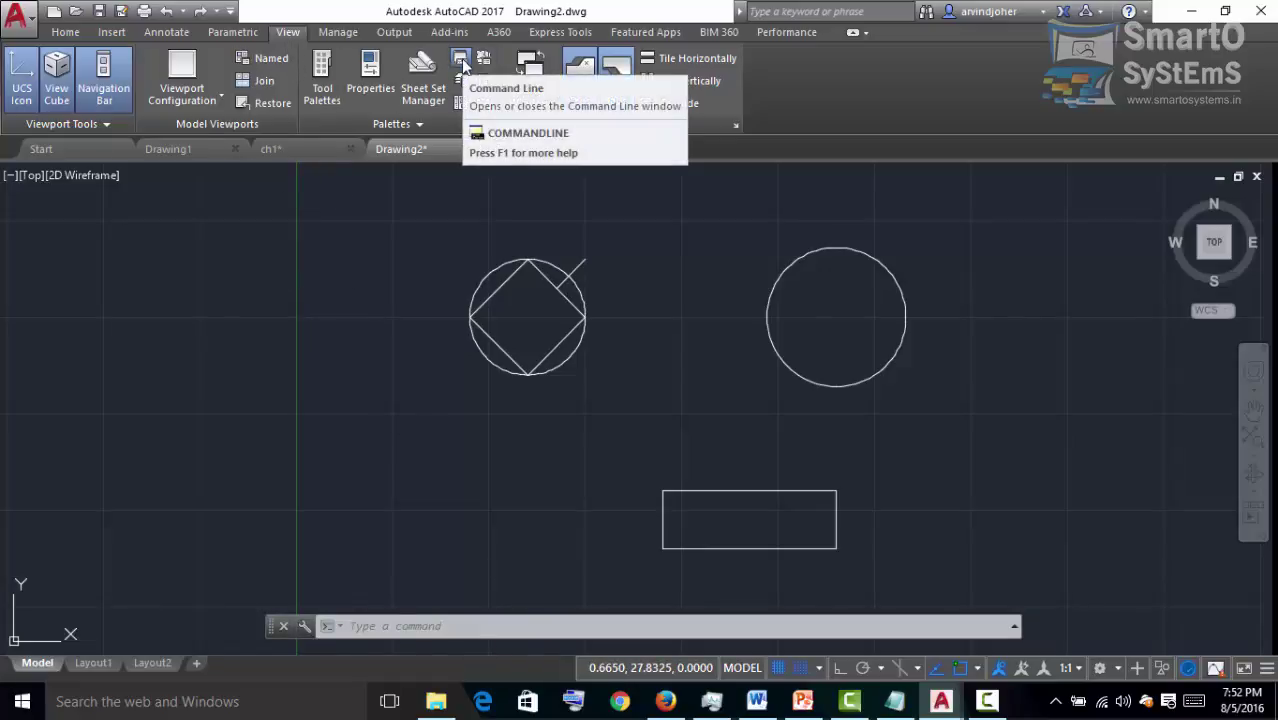
- Close the Command Line window, confirm closing it, and display it again
click(462, 65)
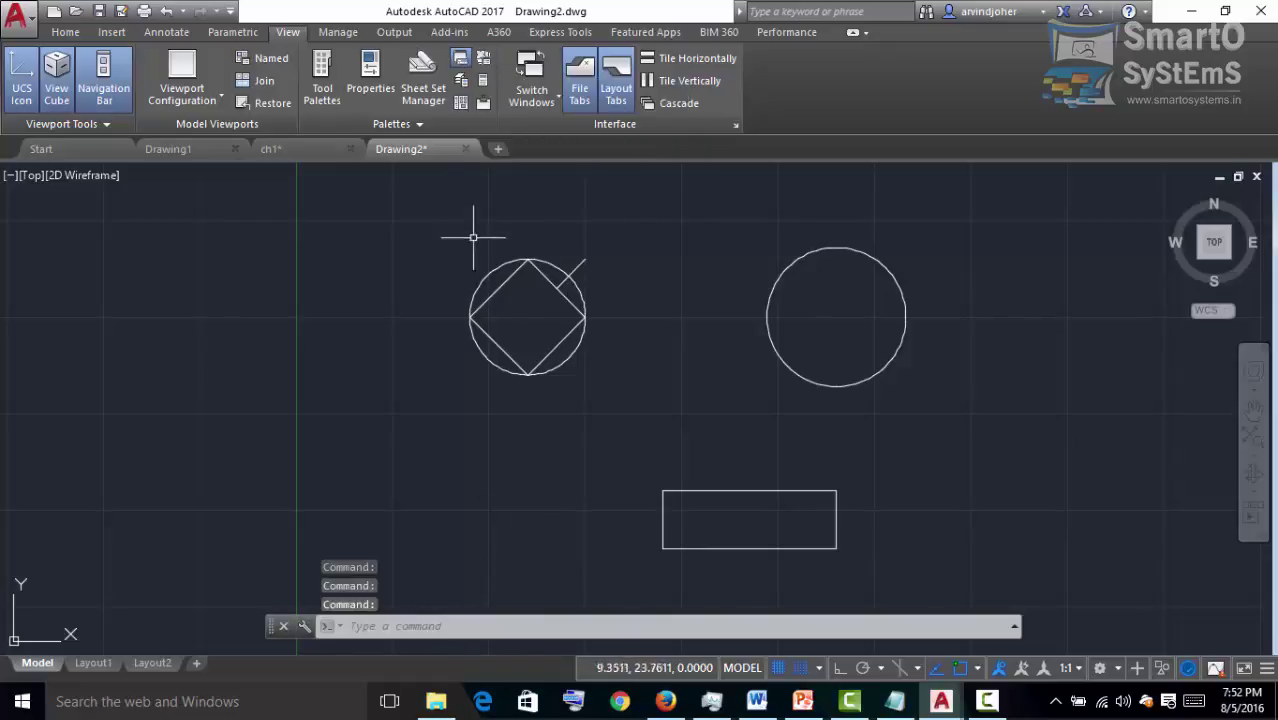
click(460, 66)
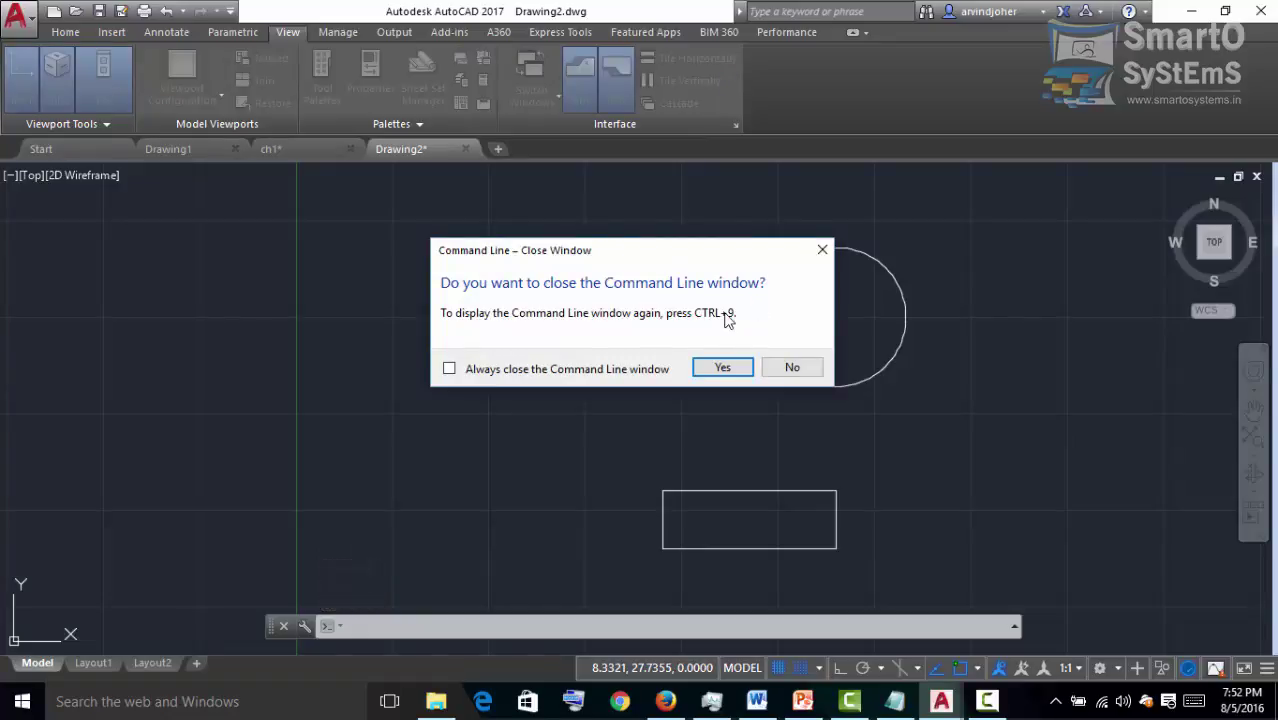
click(723, 367)
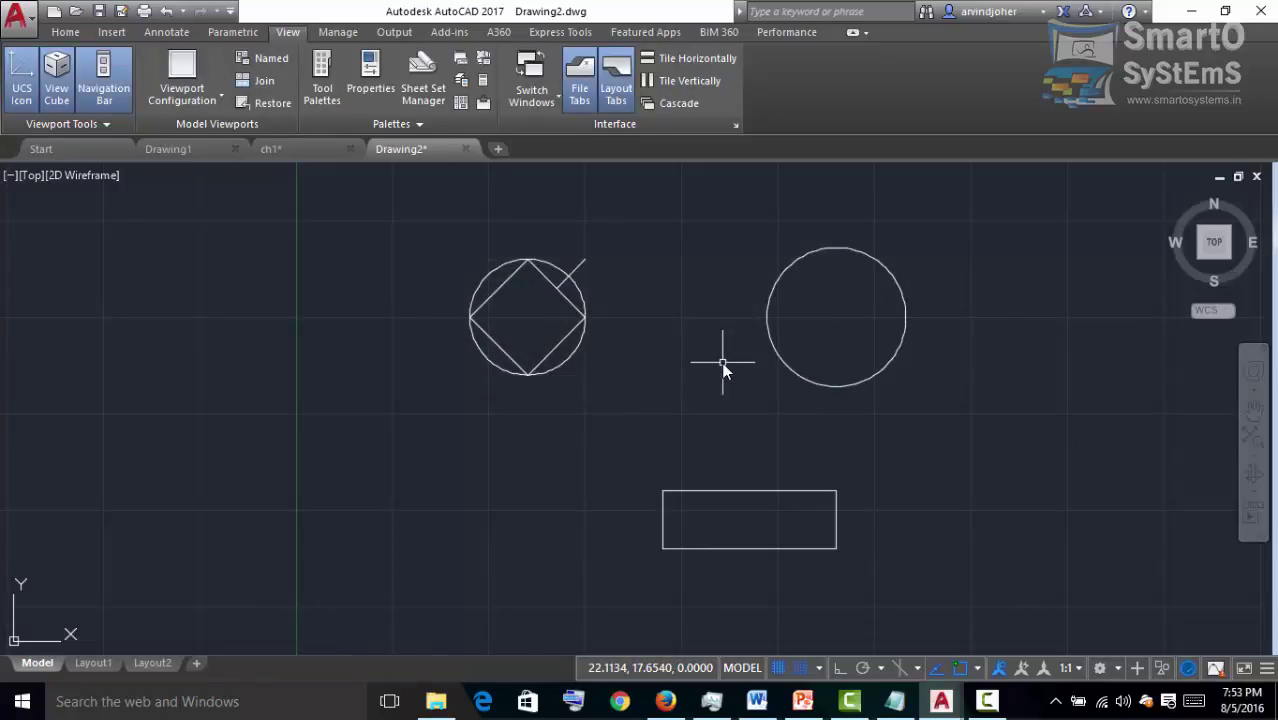
click(460, 58)
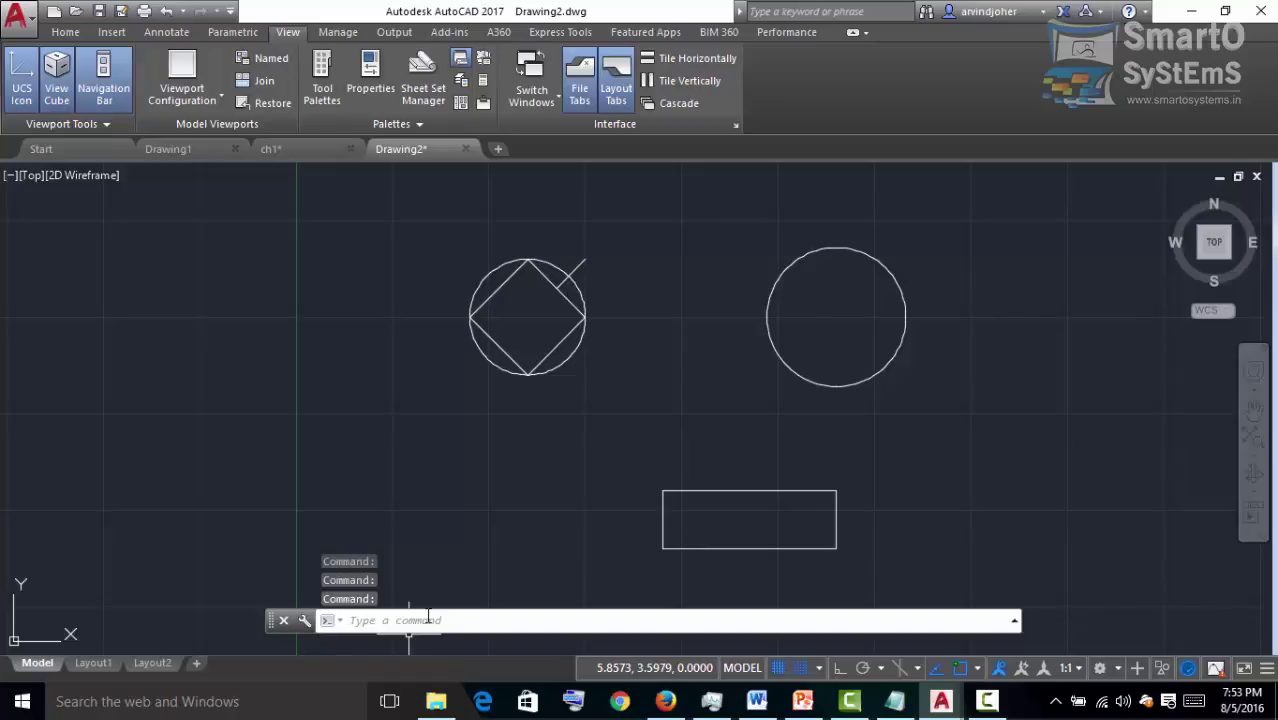
- Draw a horizontal line segment with the LINE command, starting on the Y axis and running toward the rectangle
click(85, 33)
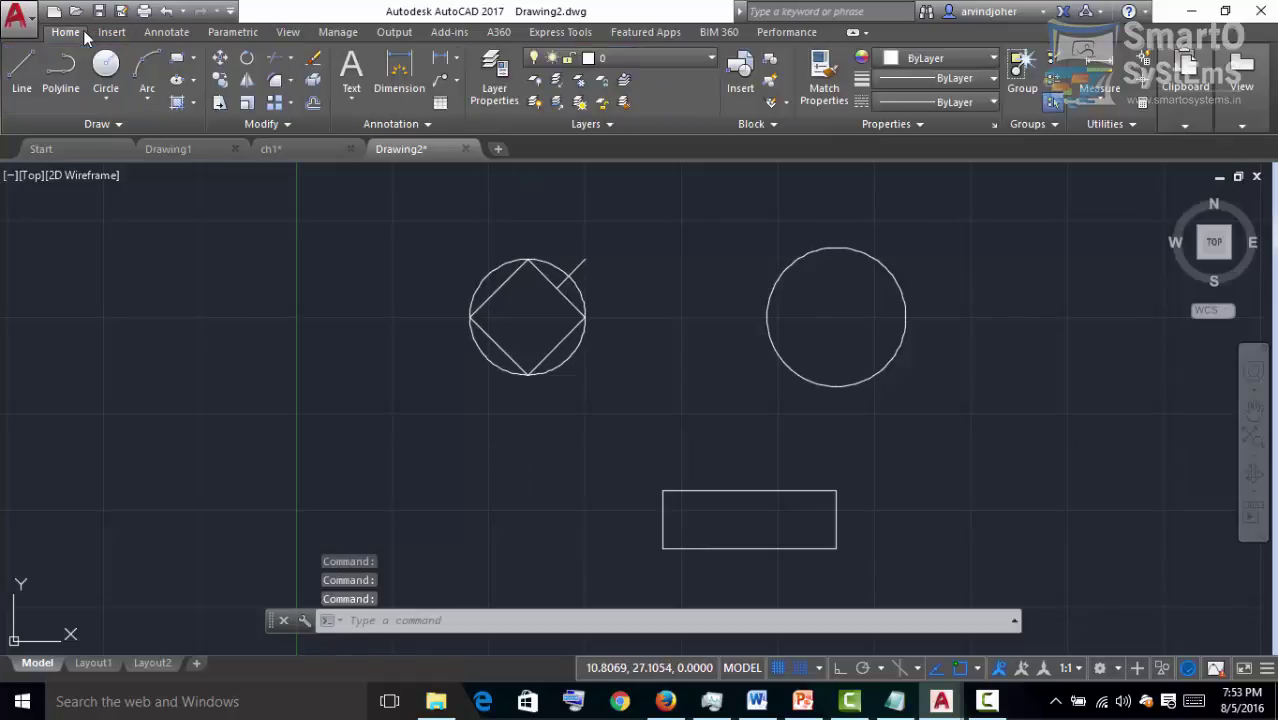
click(425, 620)
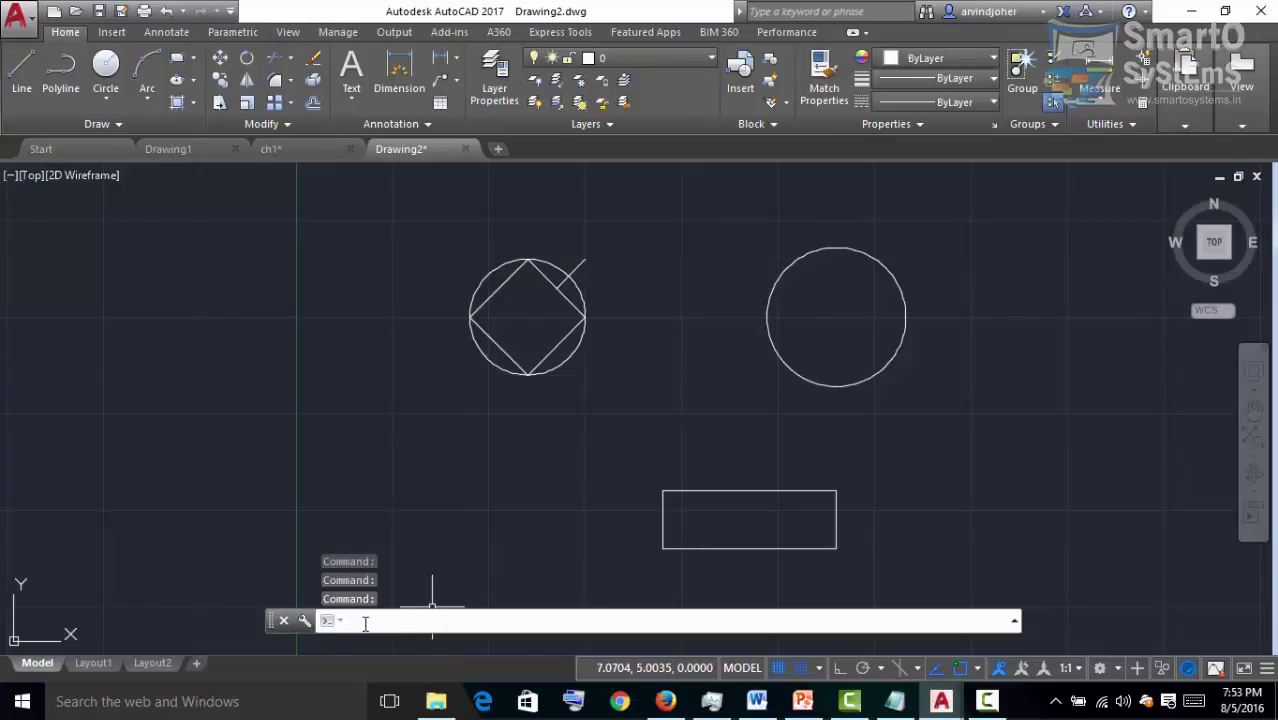
text(11ne)
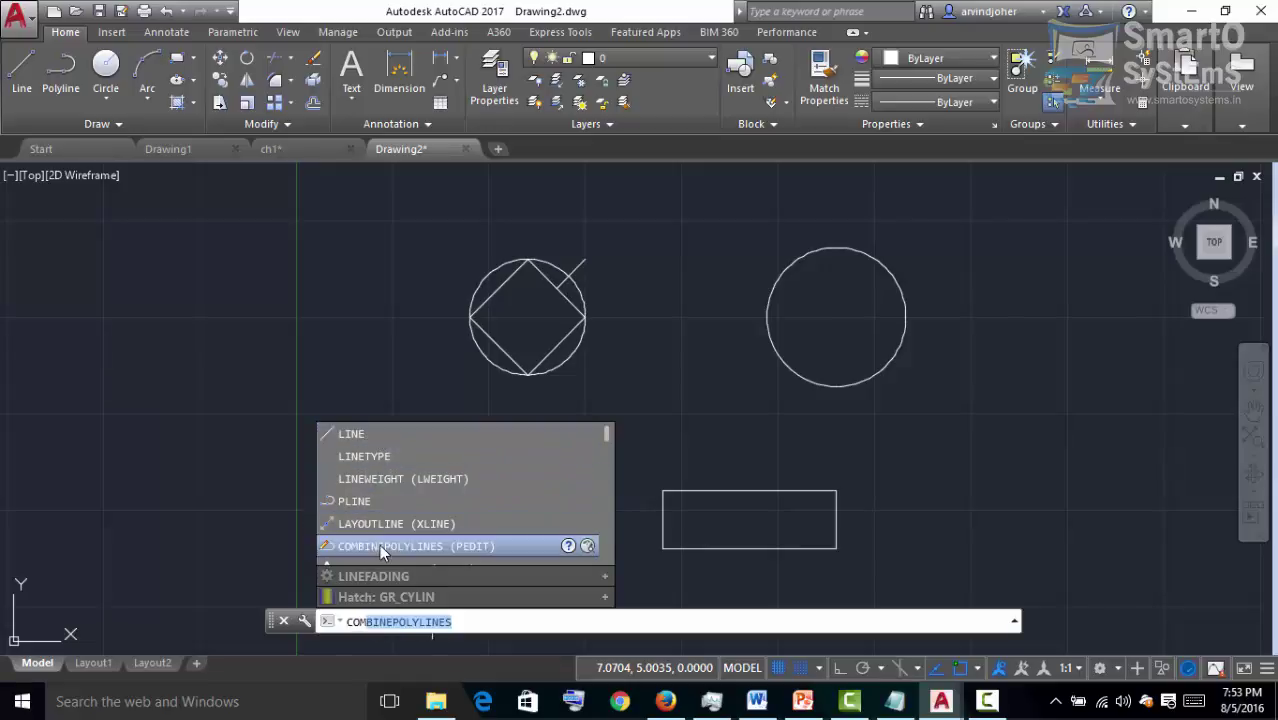
click(376, 434)
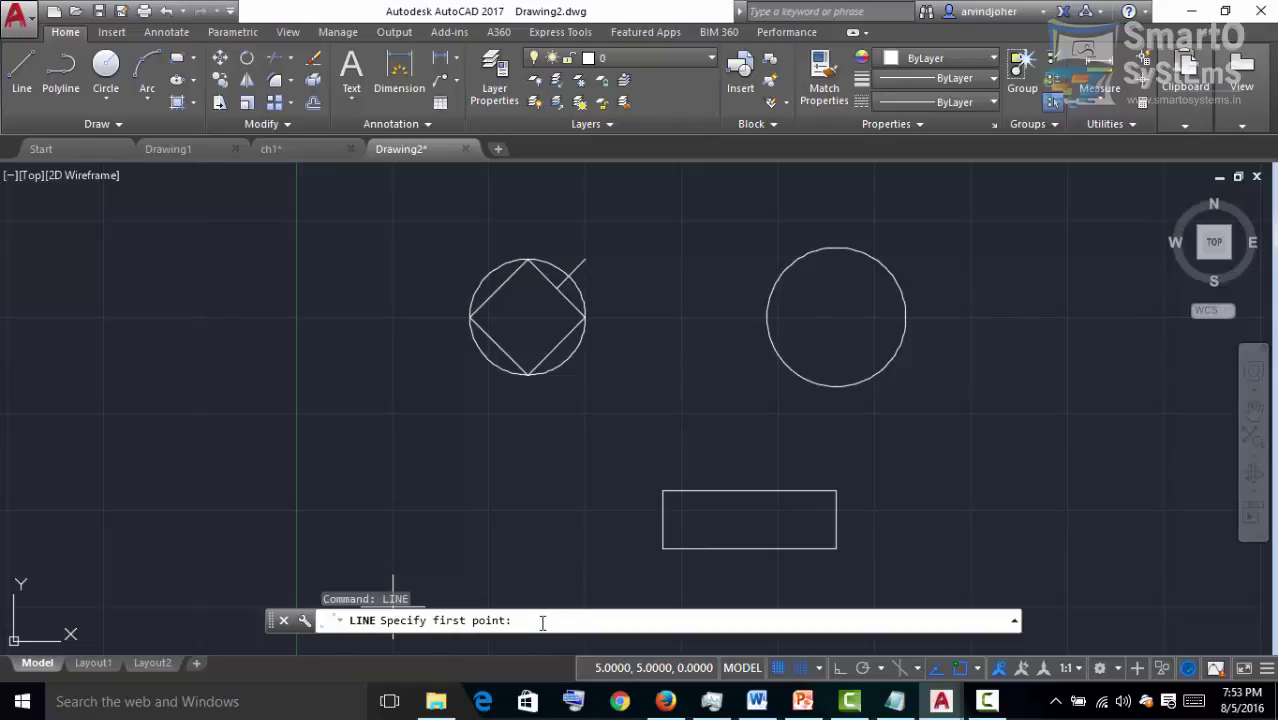
click(296, 510)
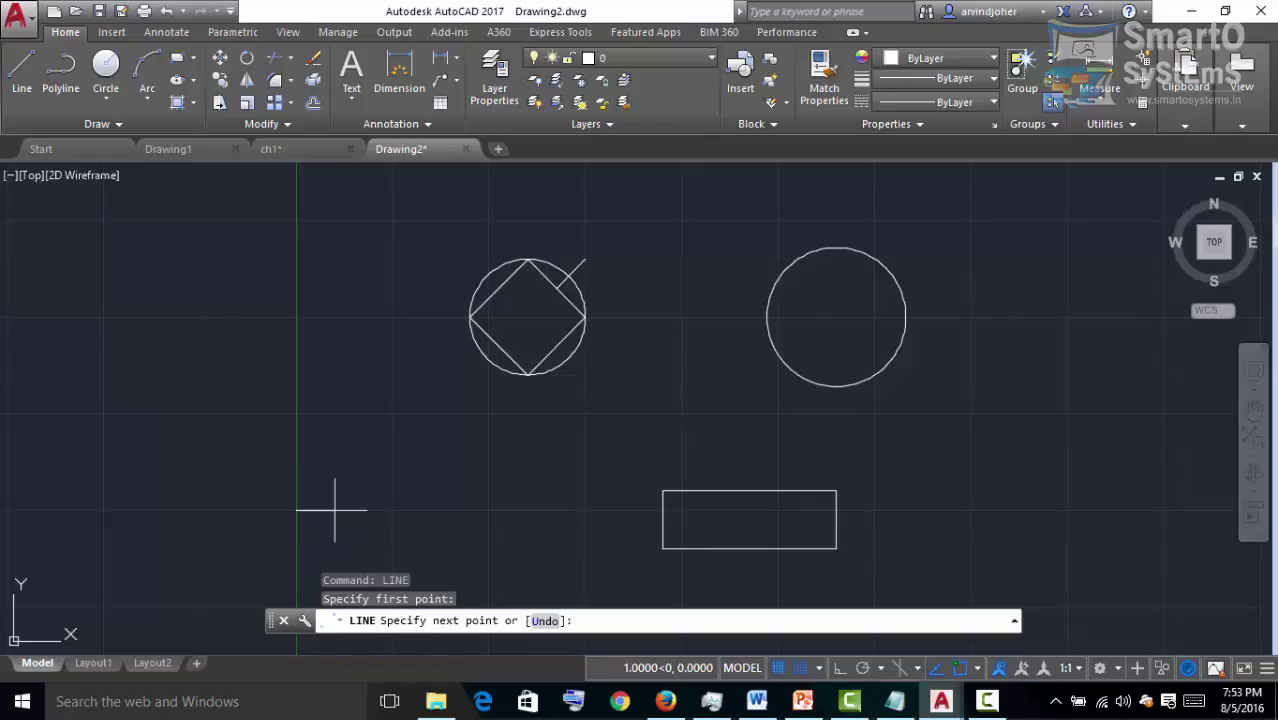
click(488, 510)
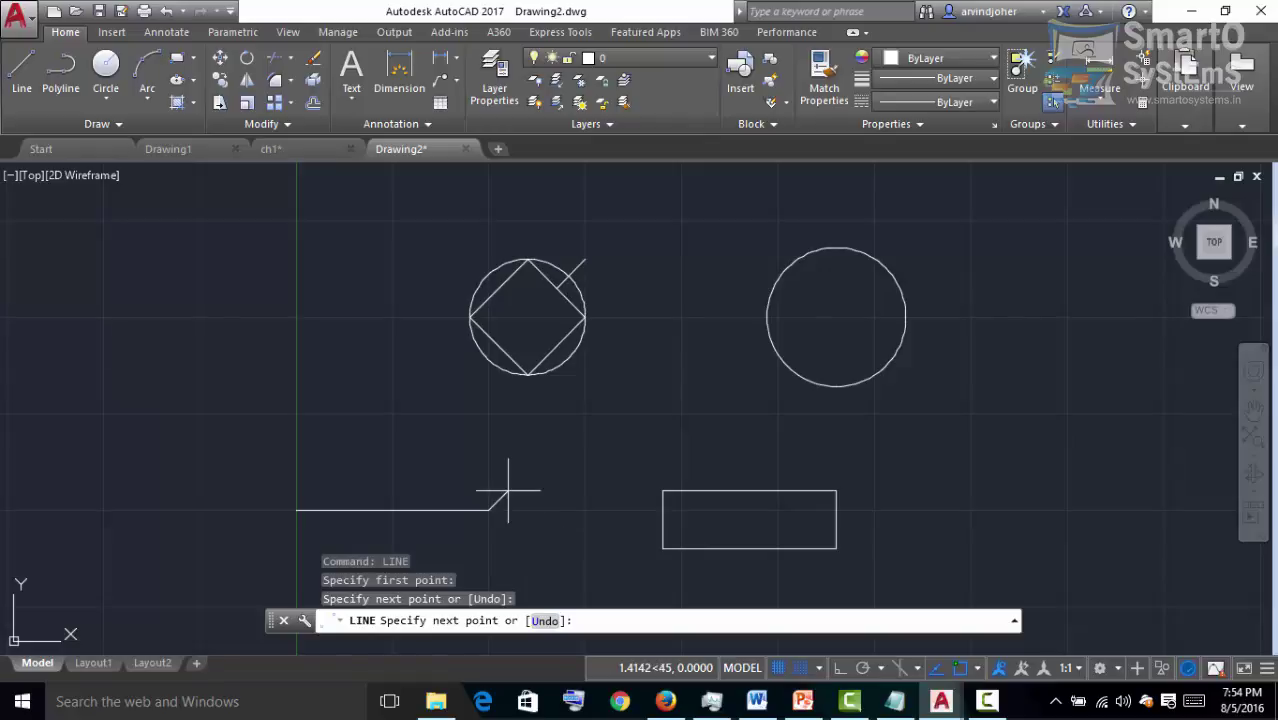
- Undo the last line segment with the Undo option and cancel the LINE command
text(u)
key(Return)
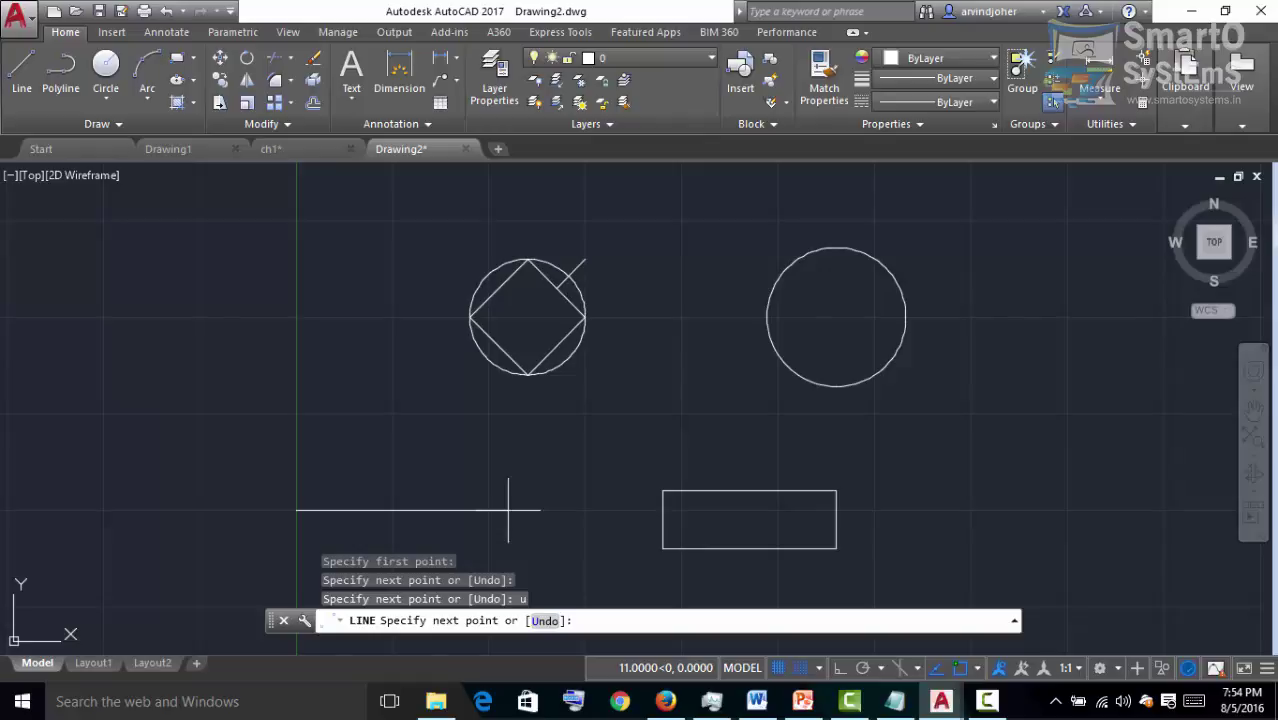
key(Escape)
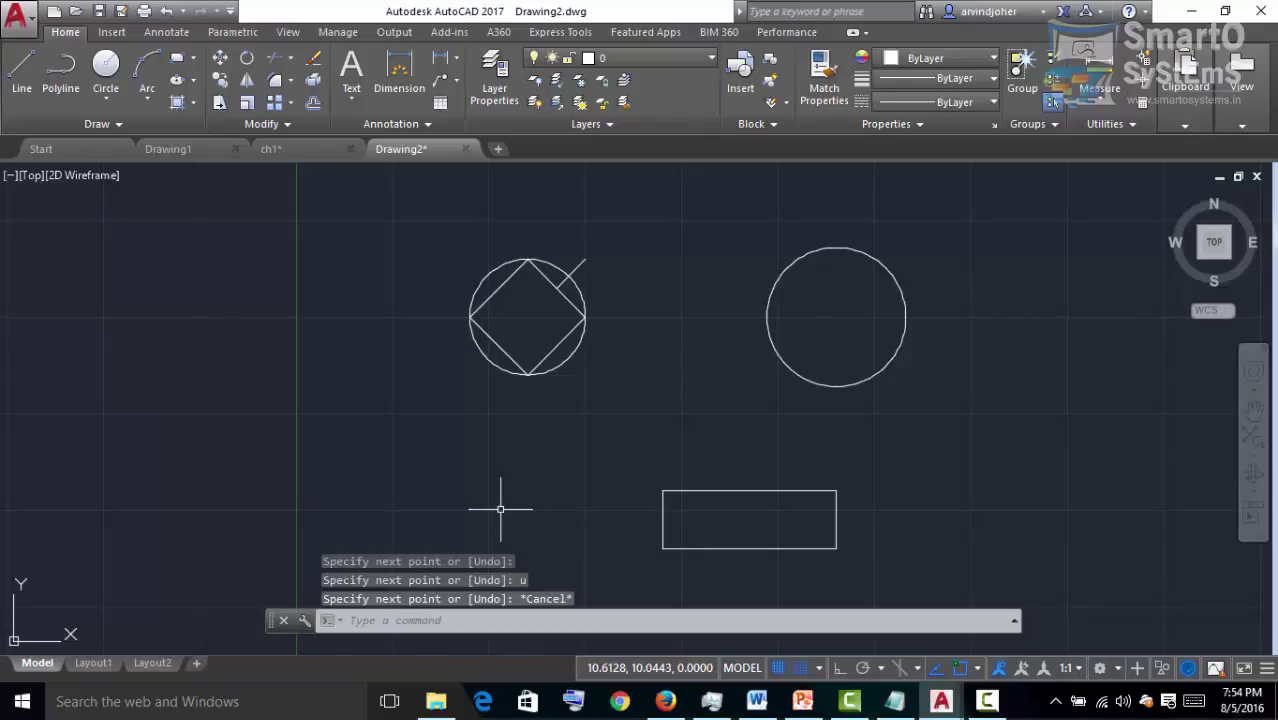
- Draw a 2P circle beyond the rectangle's right side, with its diameter running from (36, 13) to about (43, 8)
click(425, 620)
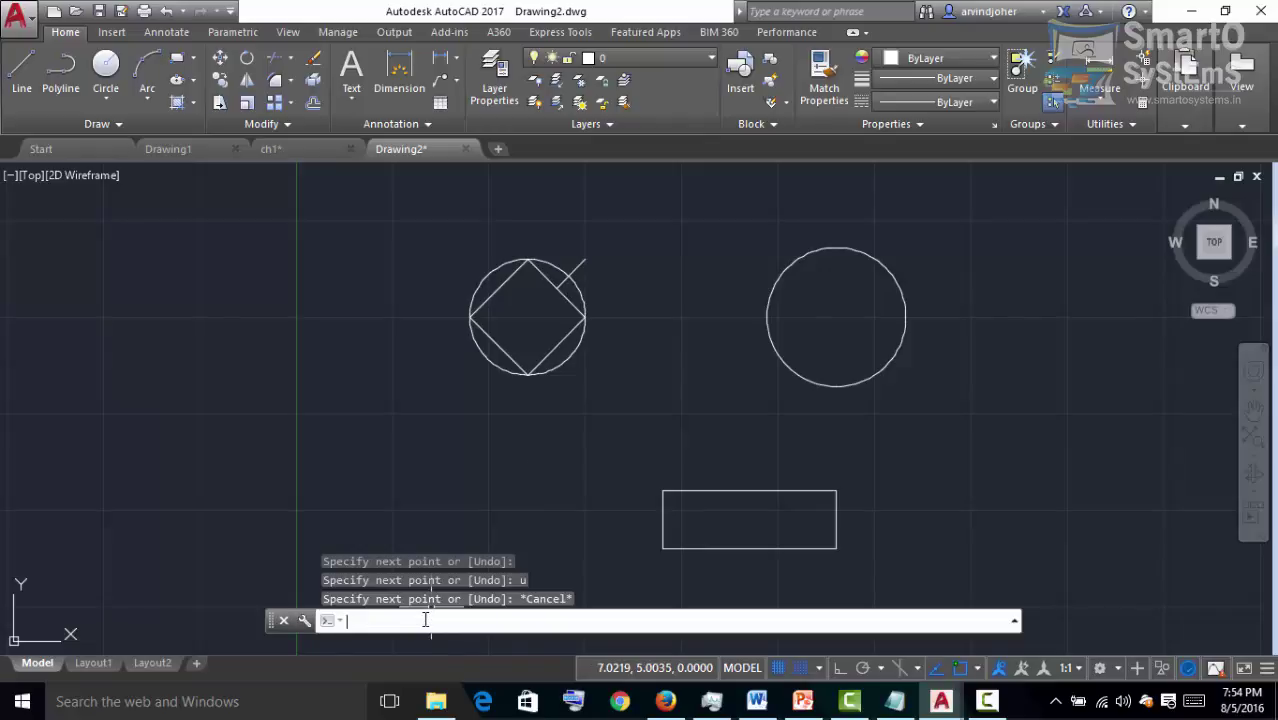
text(ci)
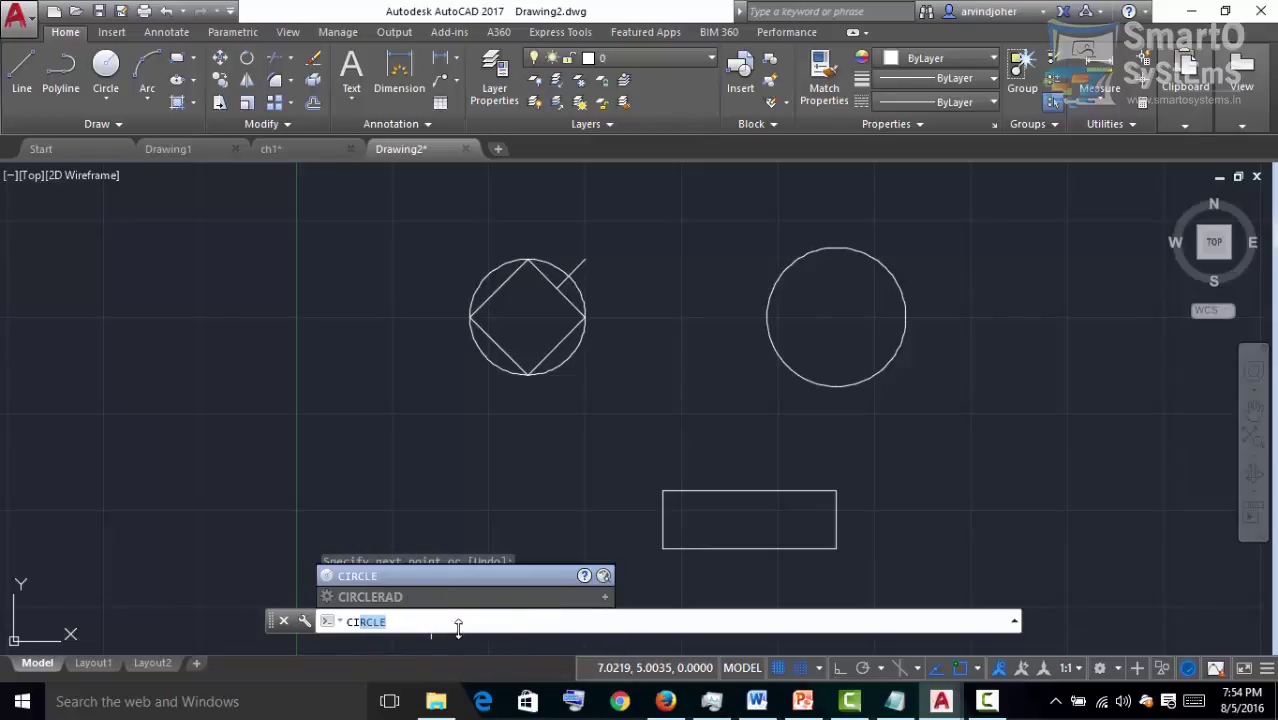
key(Return)
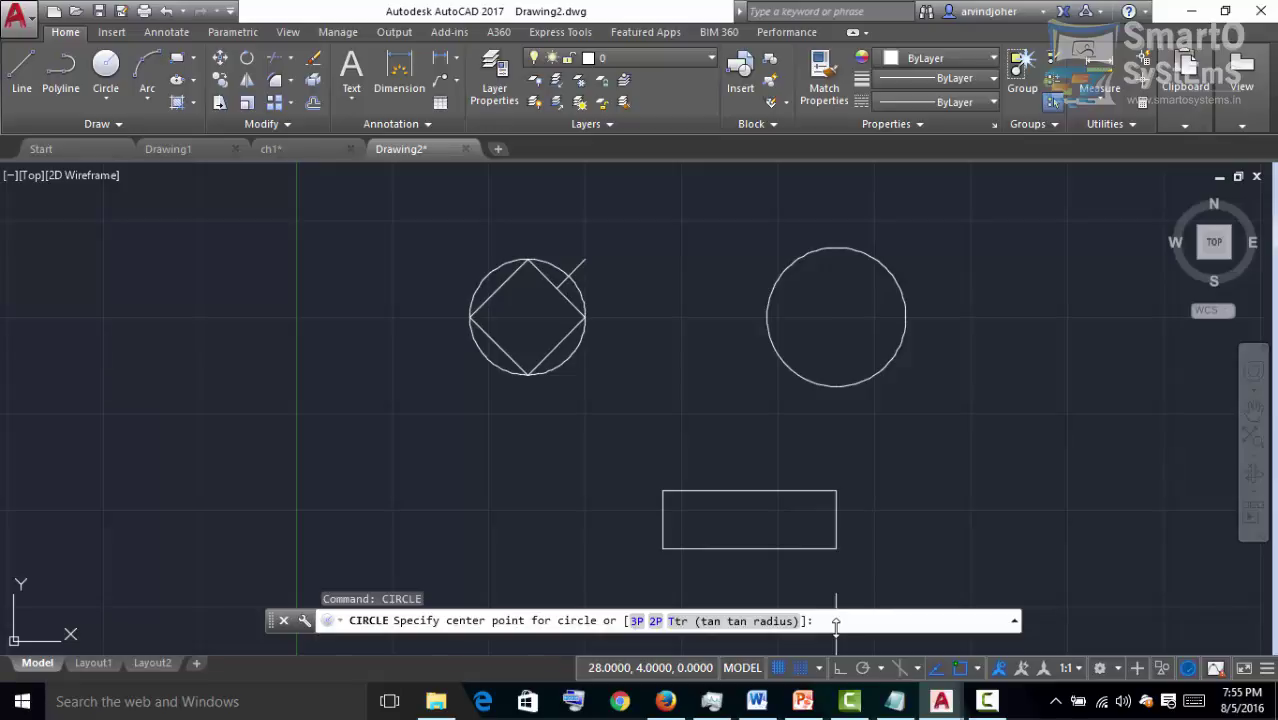
text(2p)
key(Return)
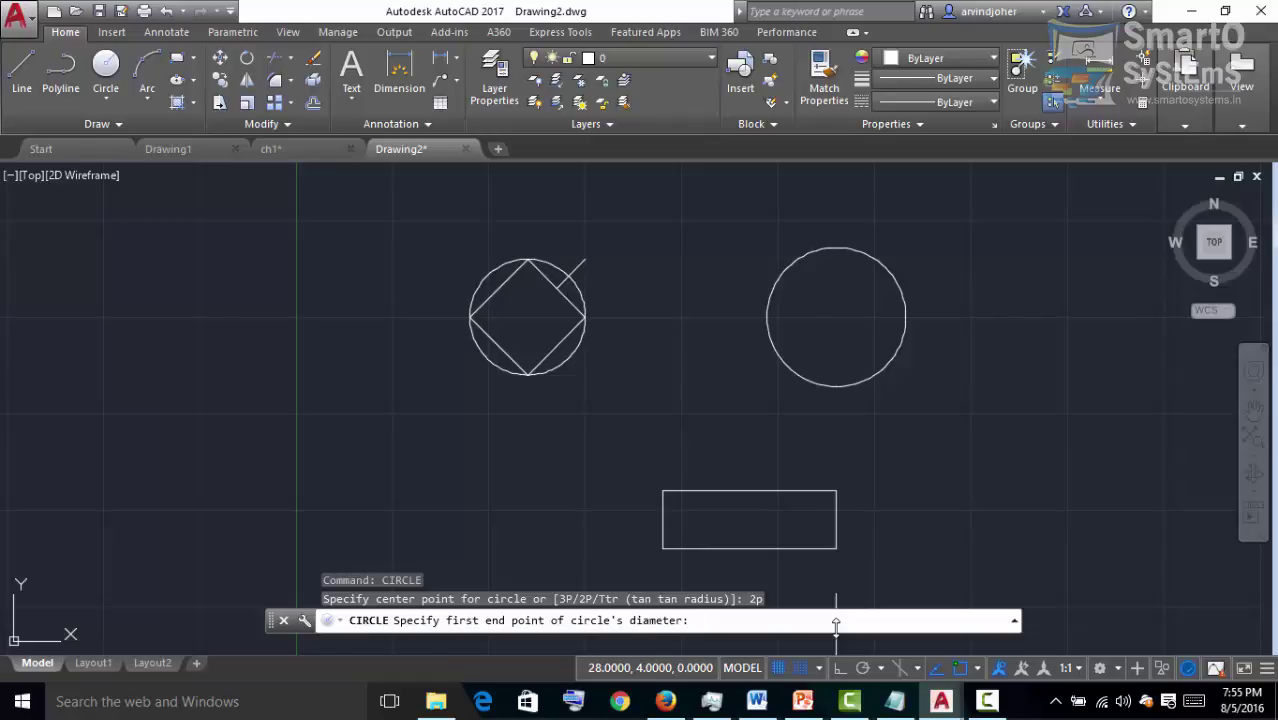
click(990, 452)
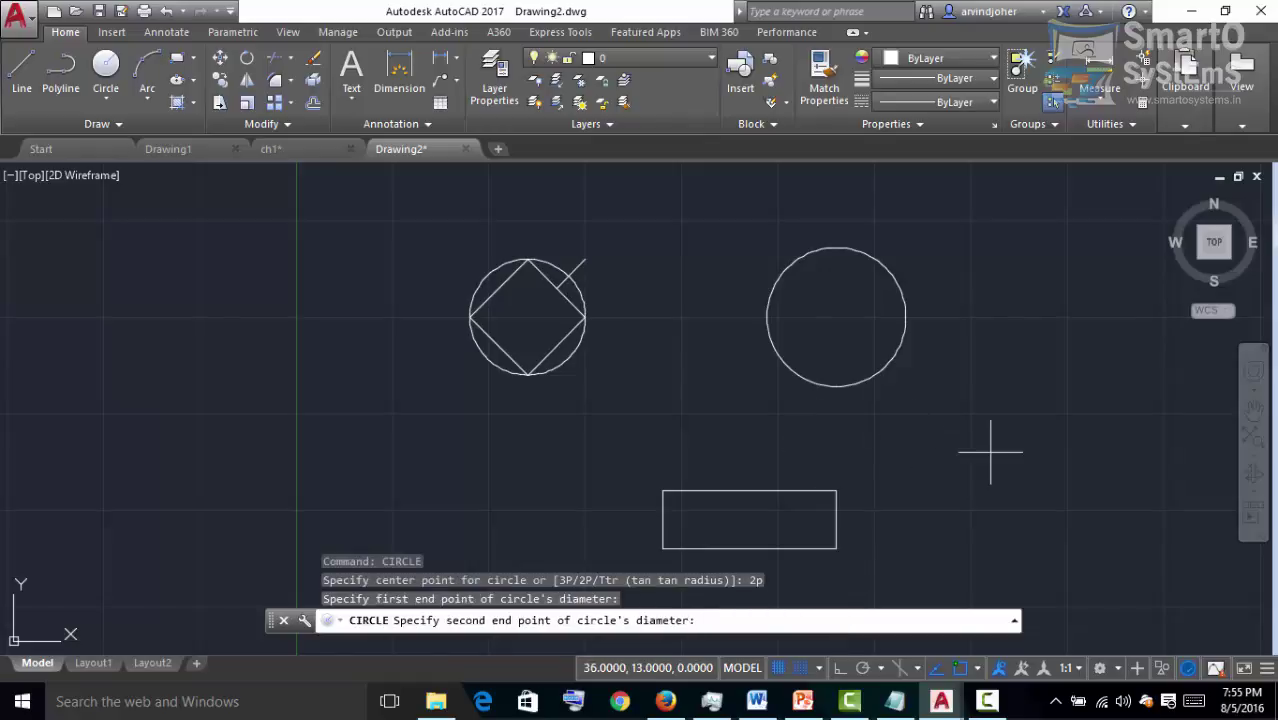
click(1122, 542)
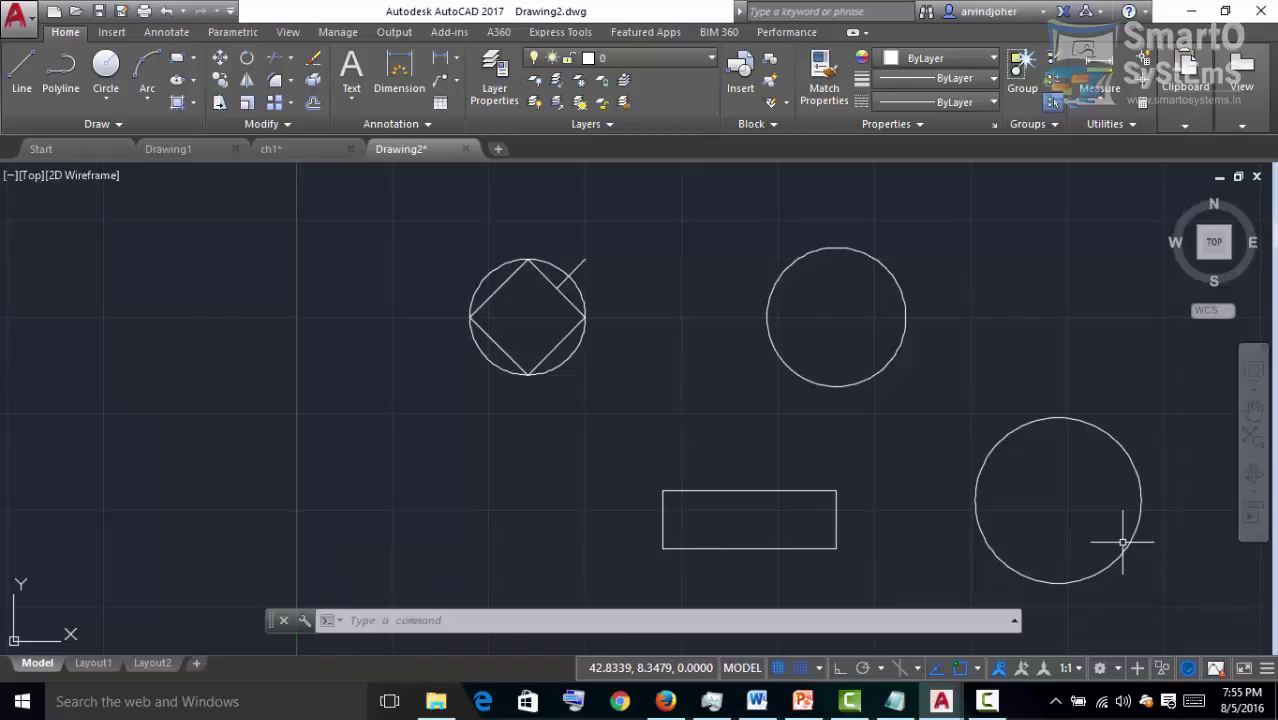
- Set the ORTHOMODE system variable to 1
click(430, 621)
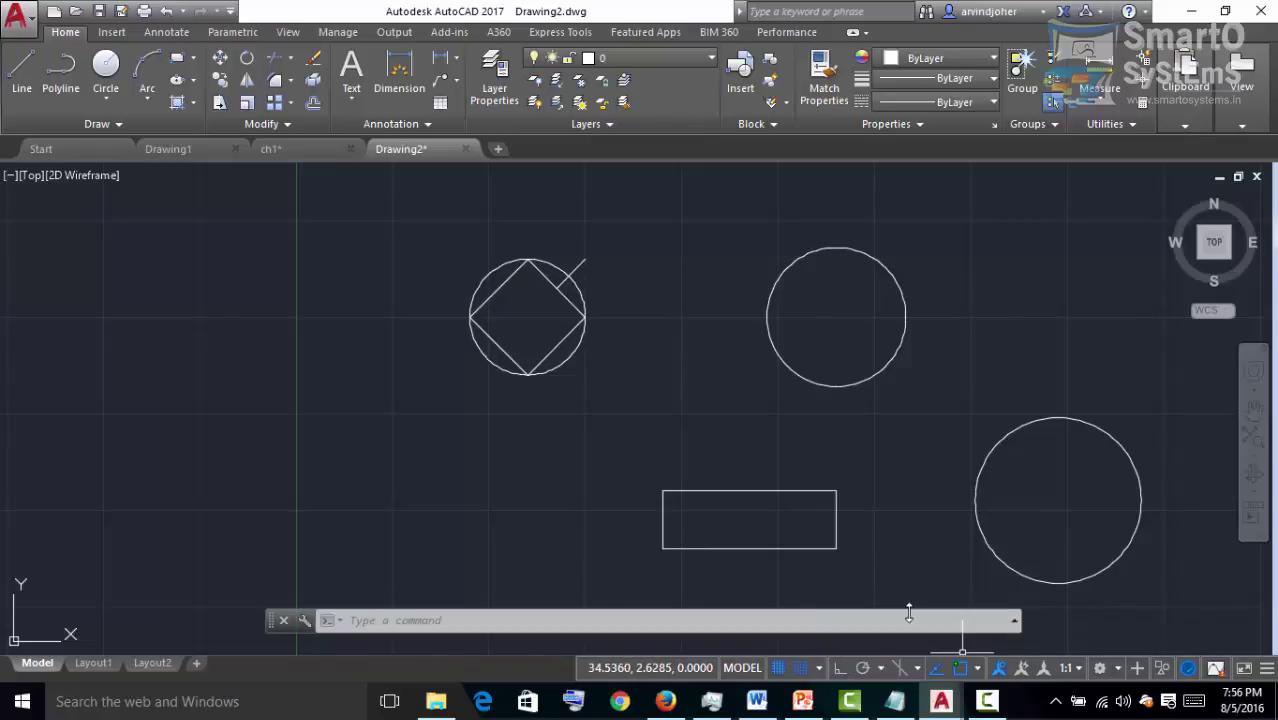
click(436, 622)
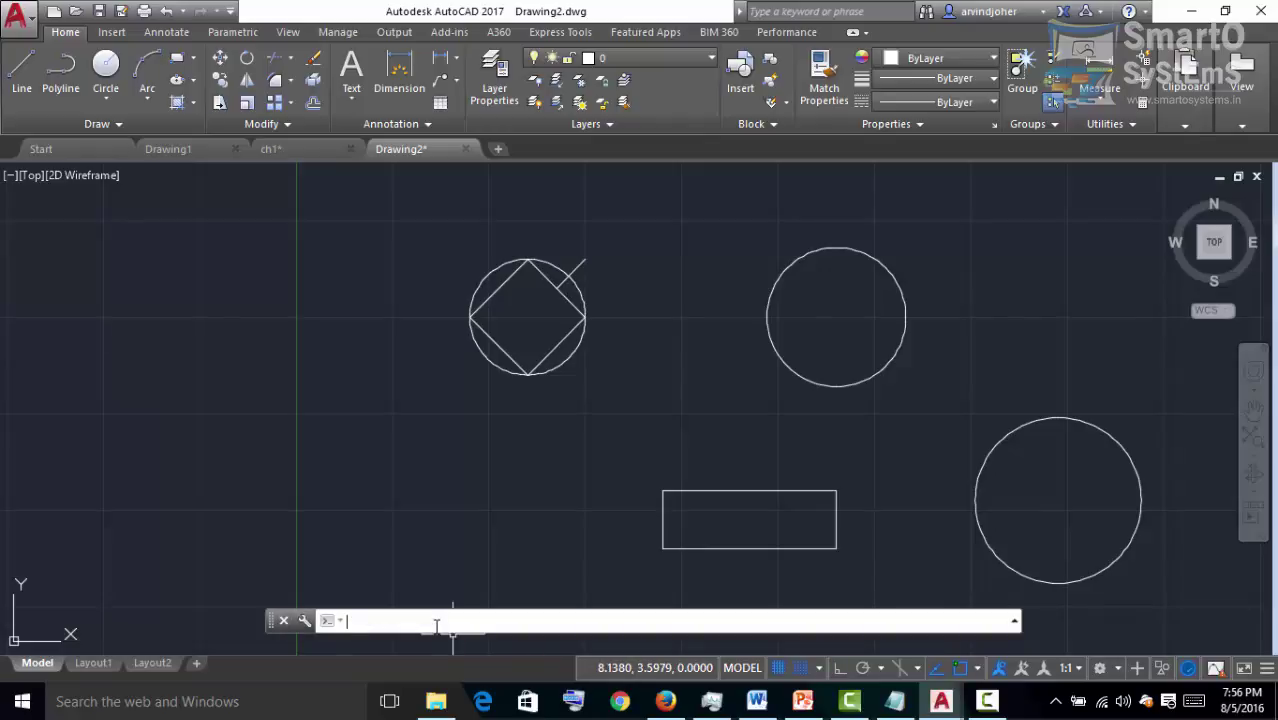
text(OR)
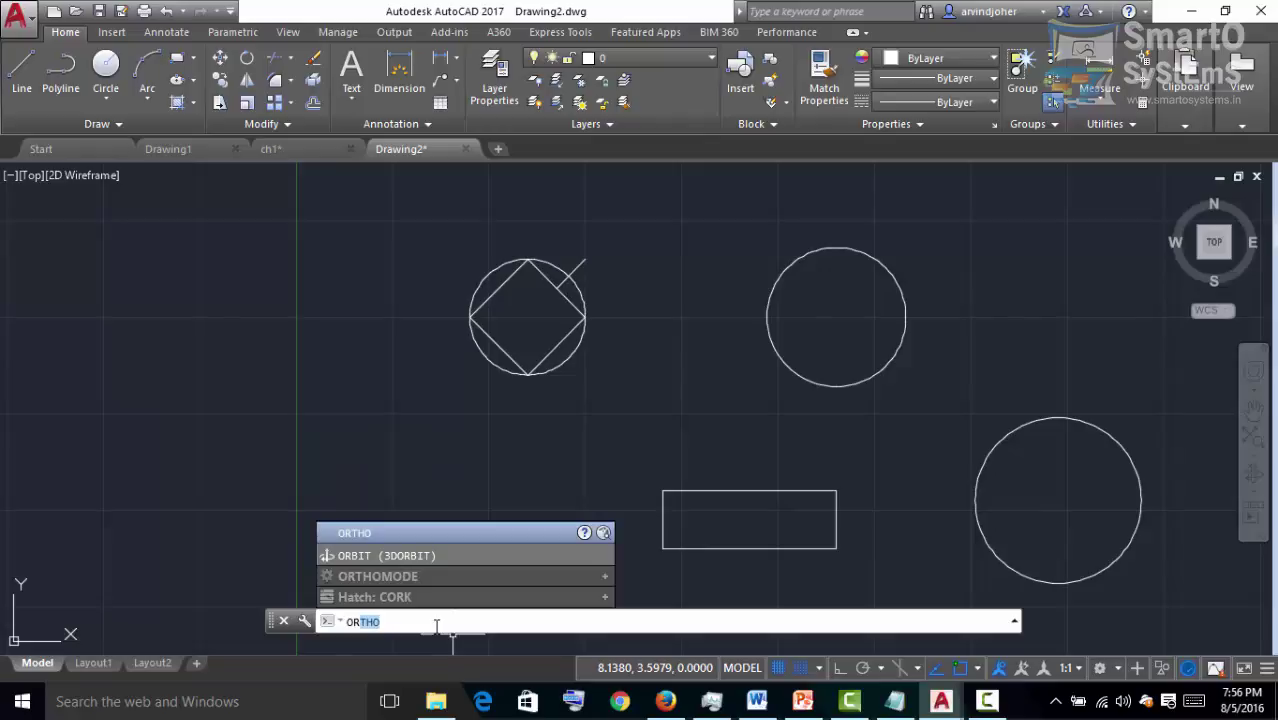
key(Down)
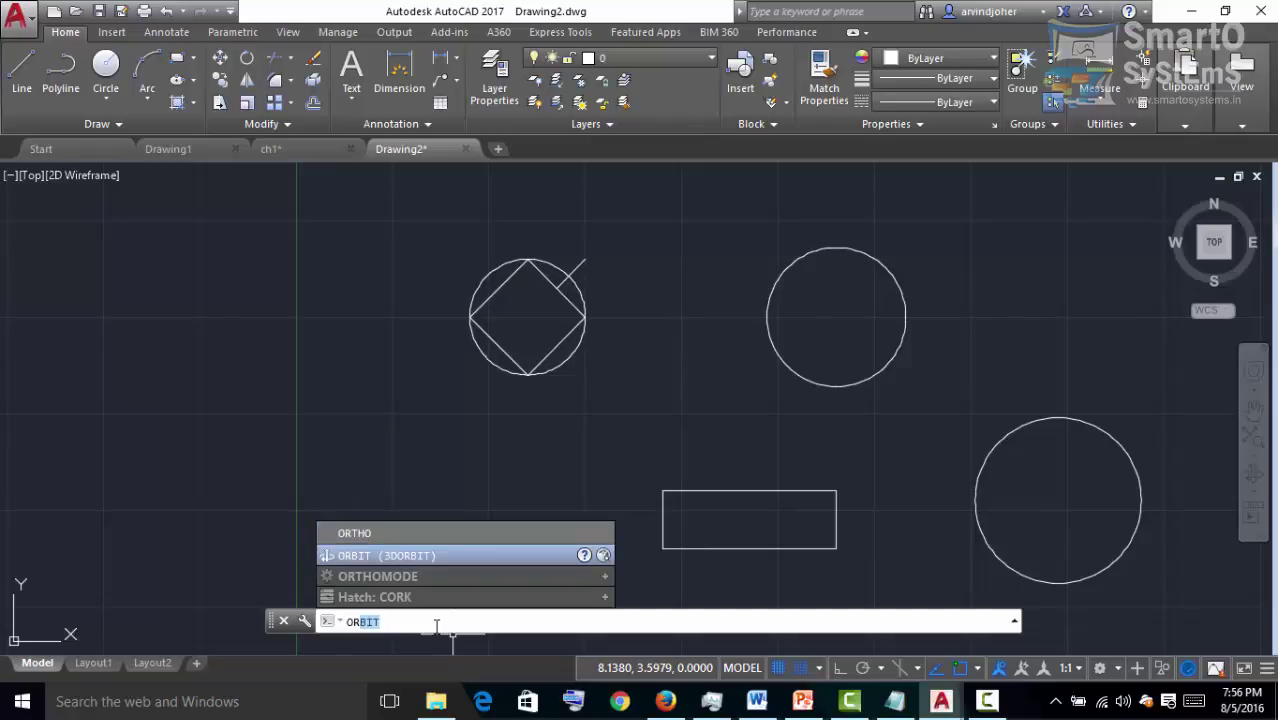
key(Up)
click(391, 578)
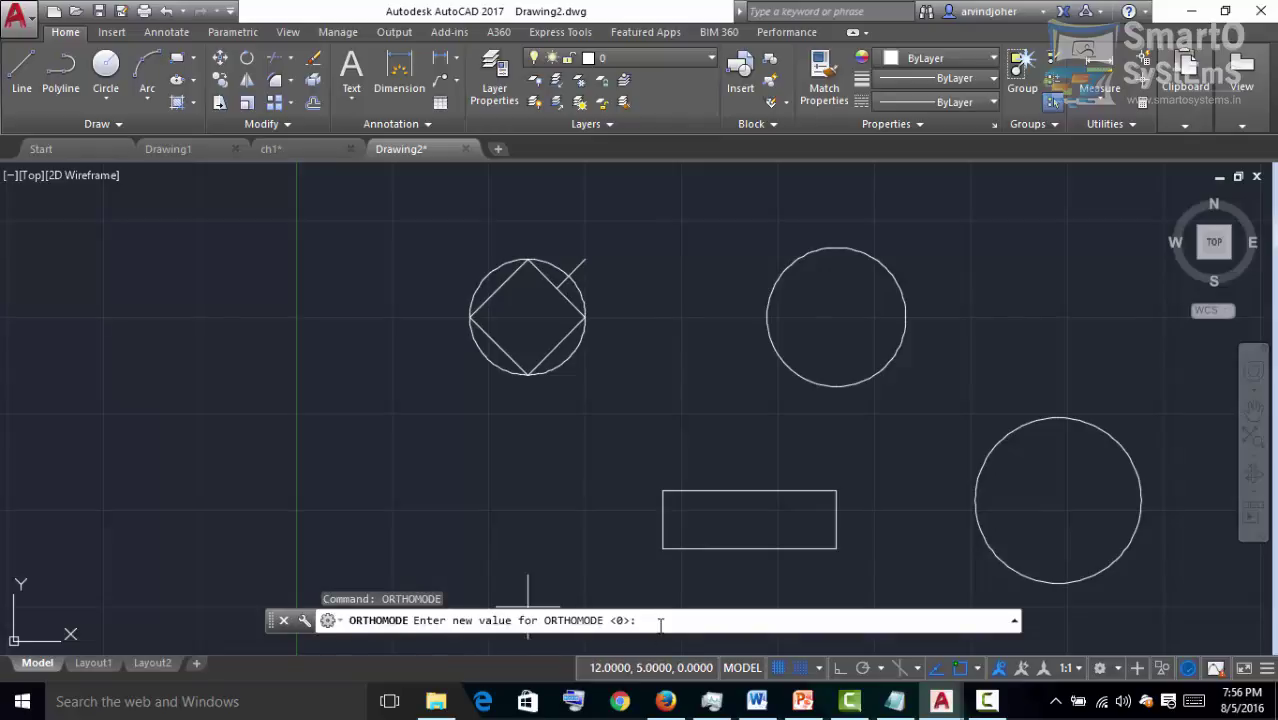
text(1)
key(Return)
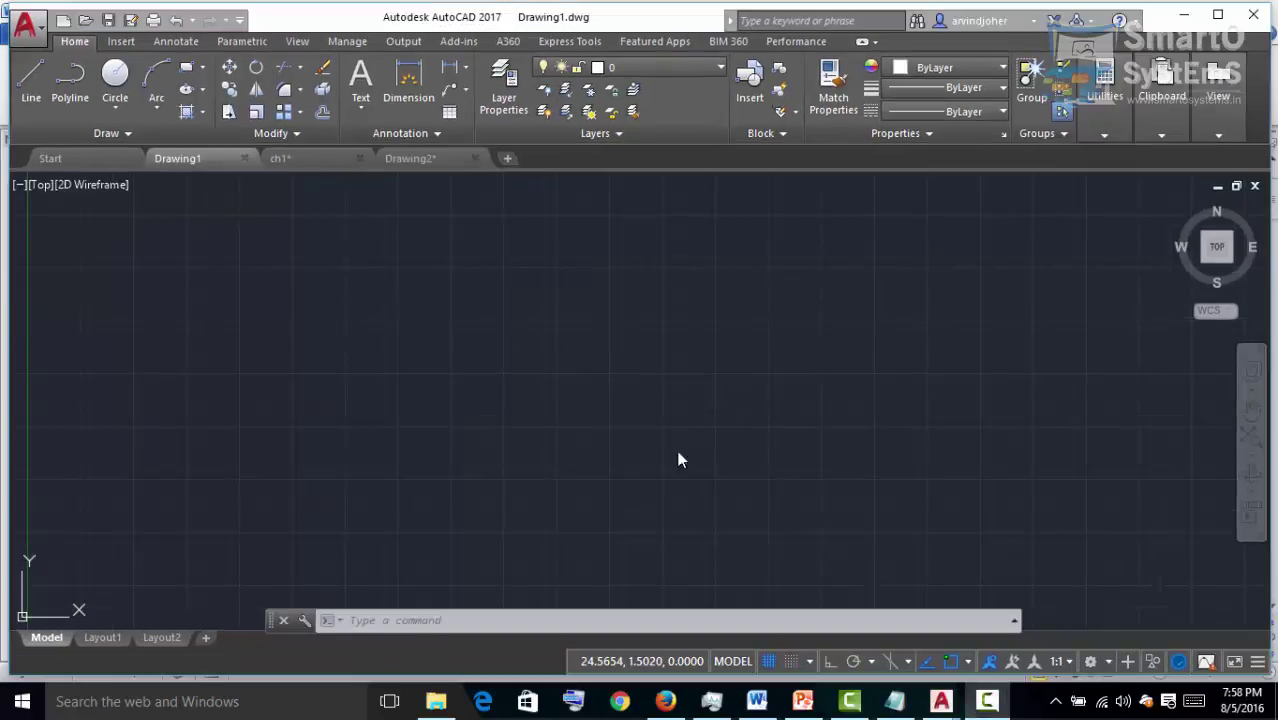
click(470, 617)
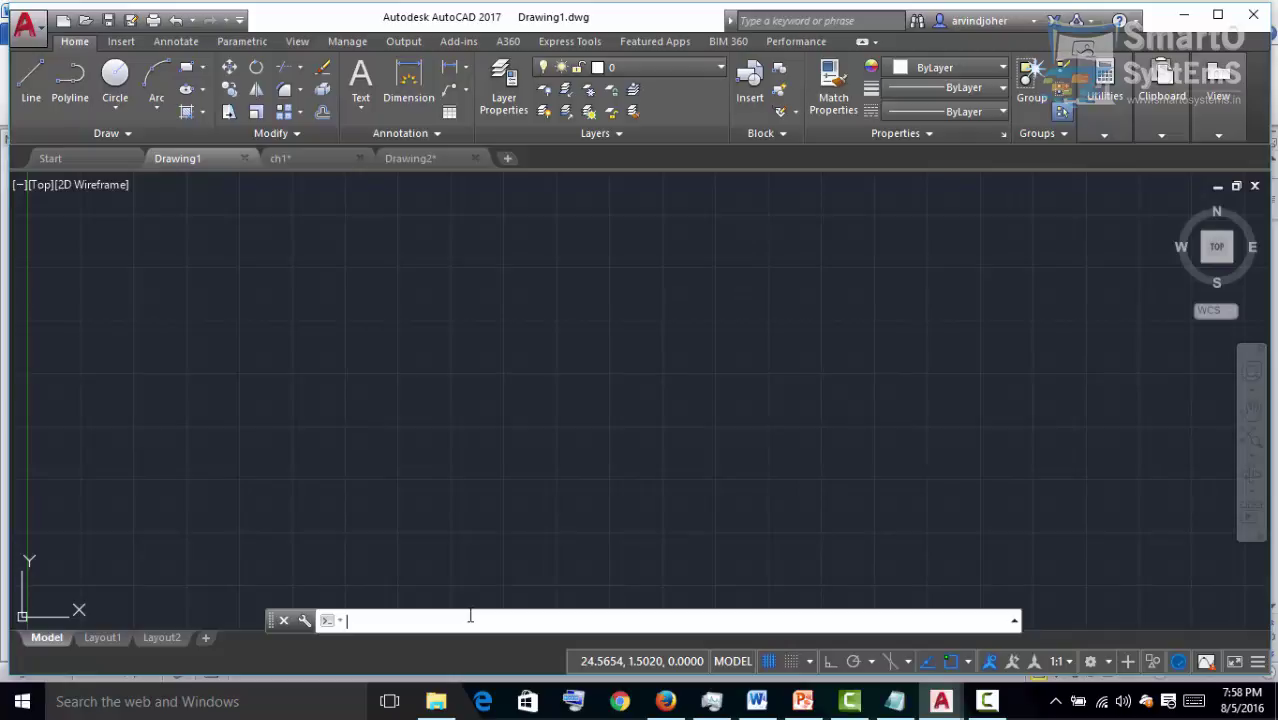
text(fron)
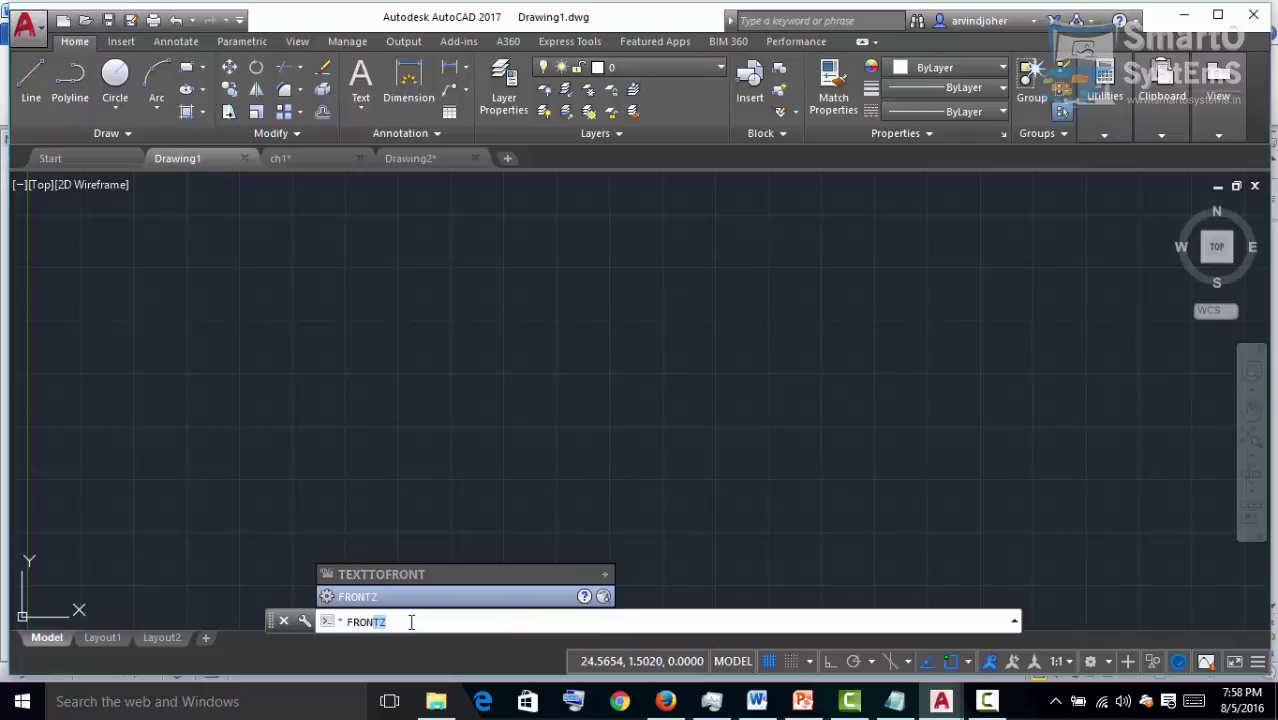
text(TZ)
key(BackSpace)
key(BackSpace)
key(BackSpace)
key(BackSpace)
key(BackSpace)
key(BackSpace)
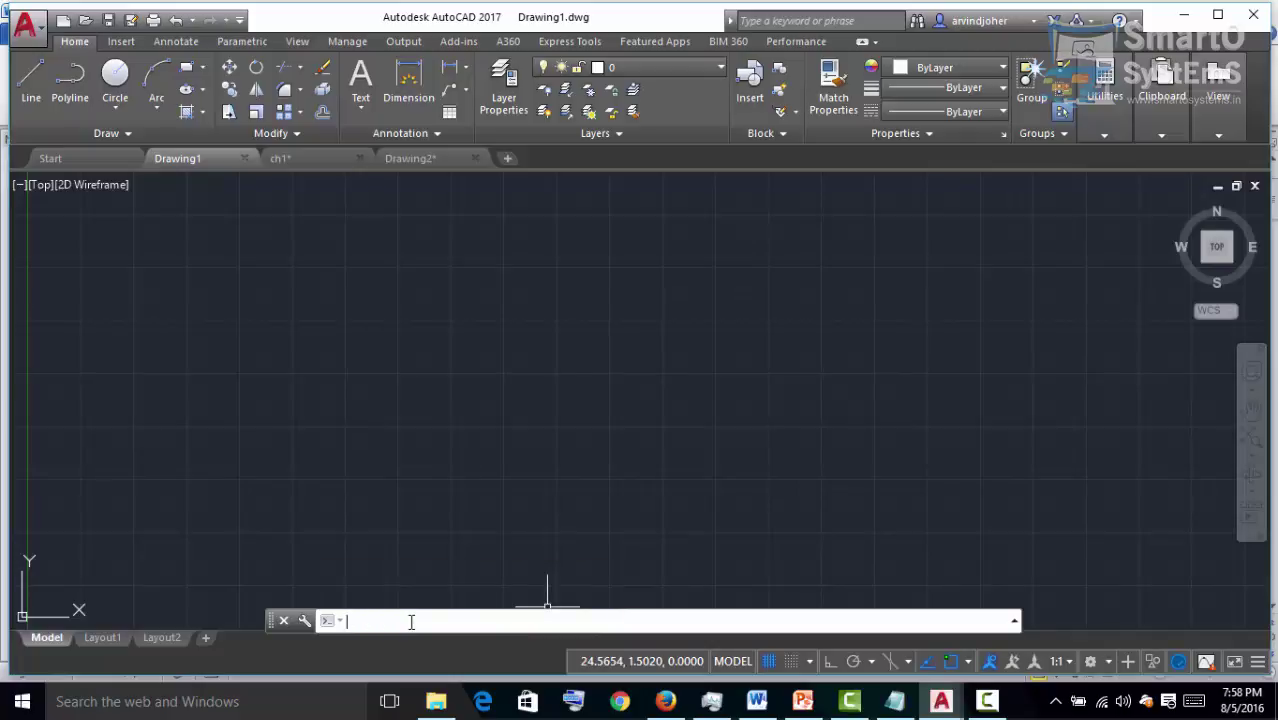
- View the expanded command history of Drawing1 and hide it again
key(F2)
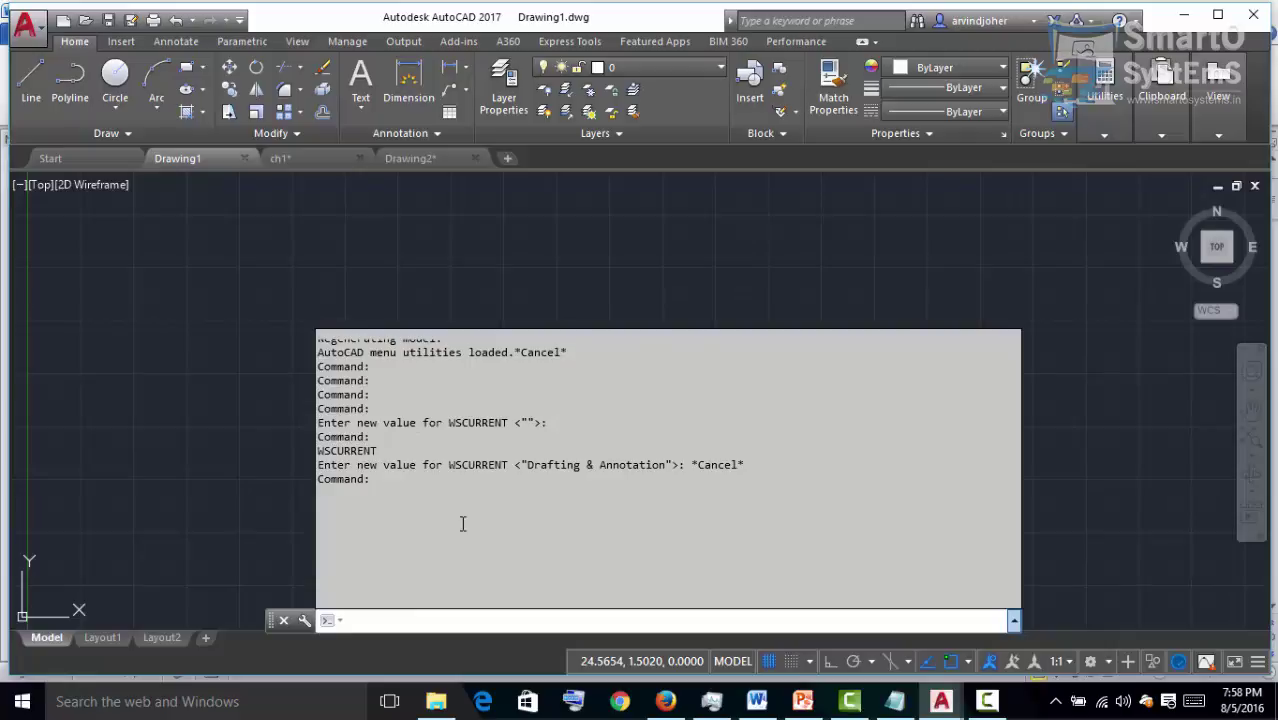
key(F2)
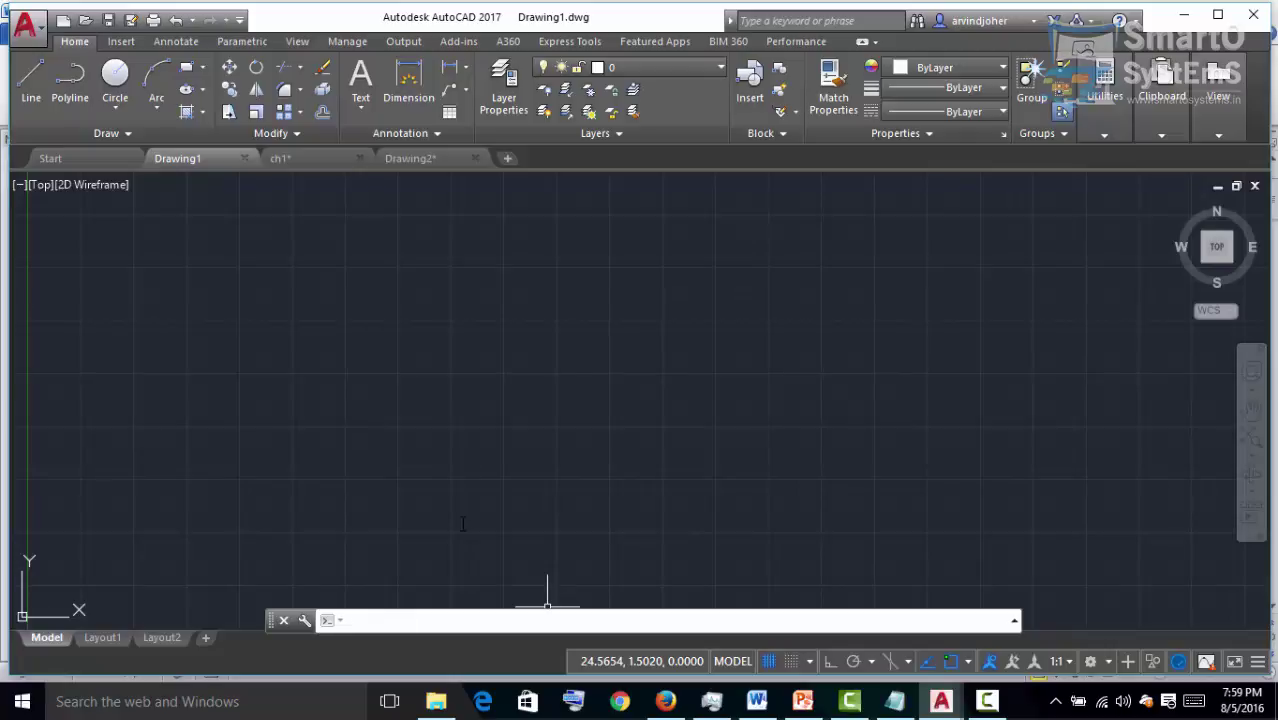
key(Escape)
- Draw a roughly horizontal line about 10 units long in the empty drawing with the LINE command
text(line)
key(Return)
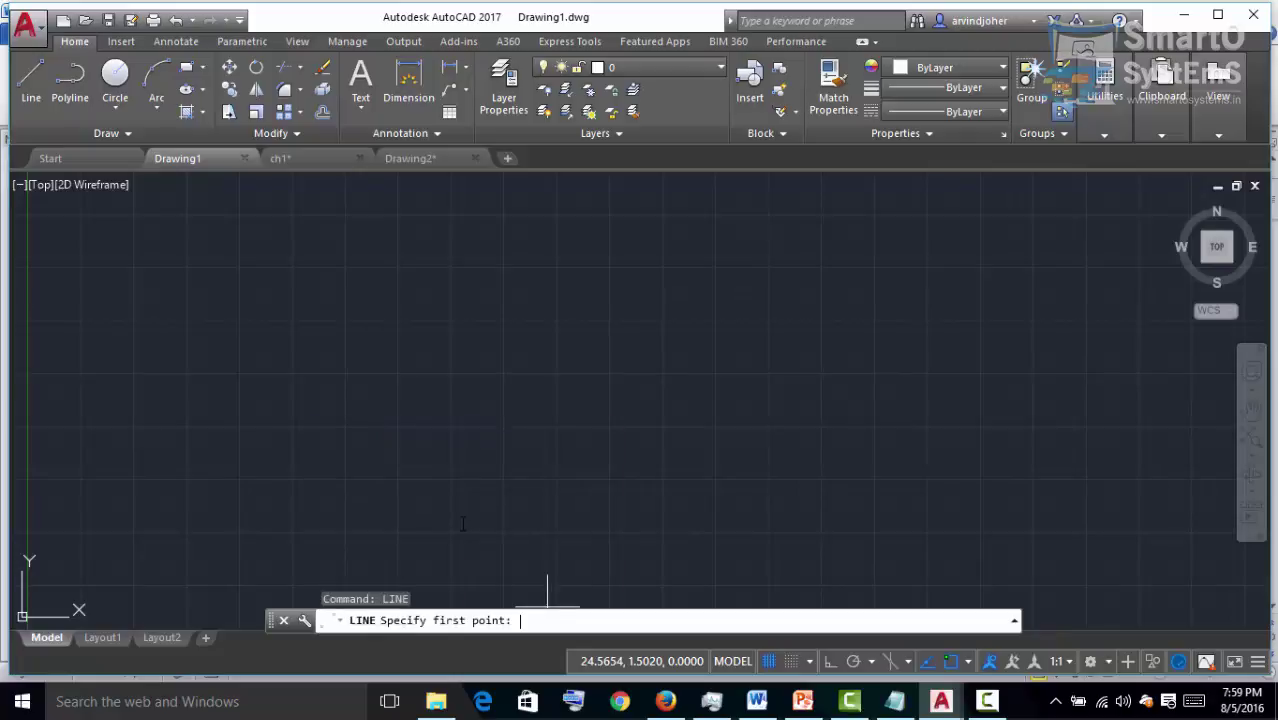
click(366, 335)
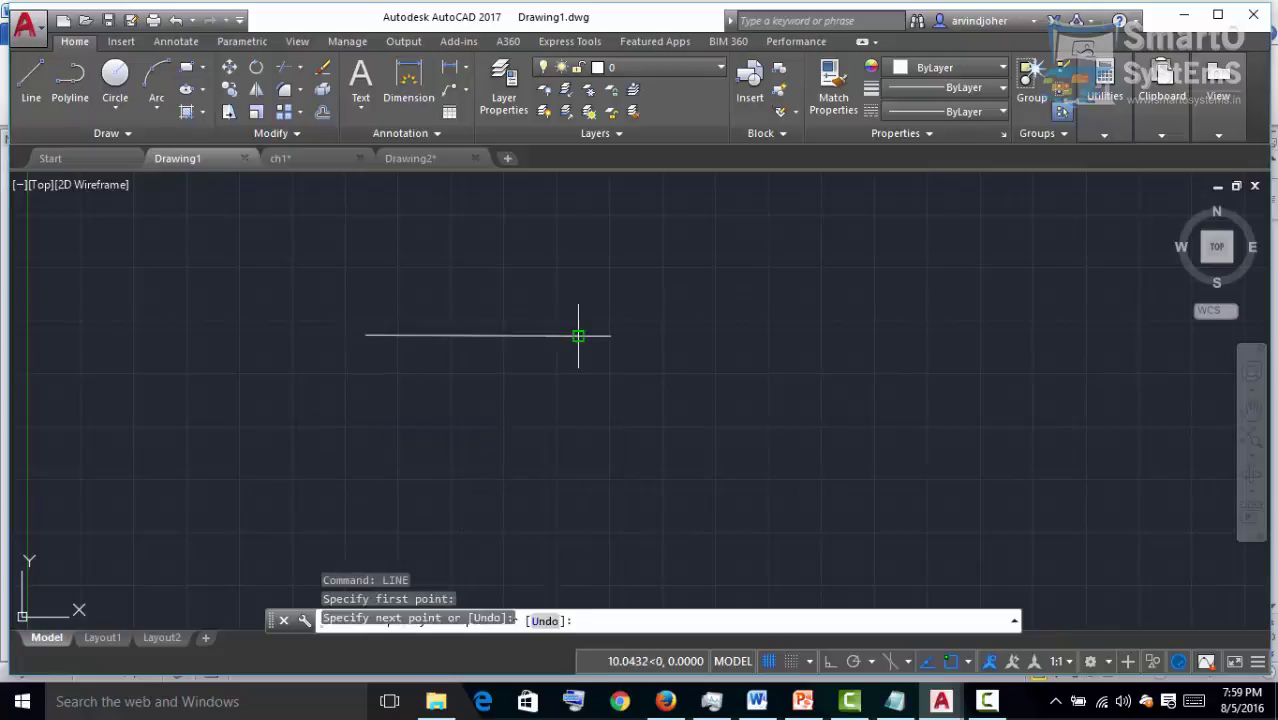
click(578, 336)
key(Return)
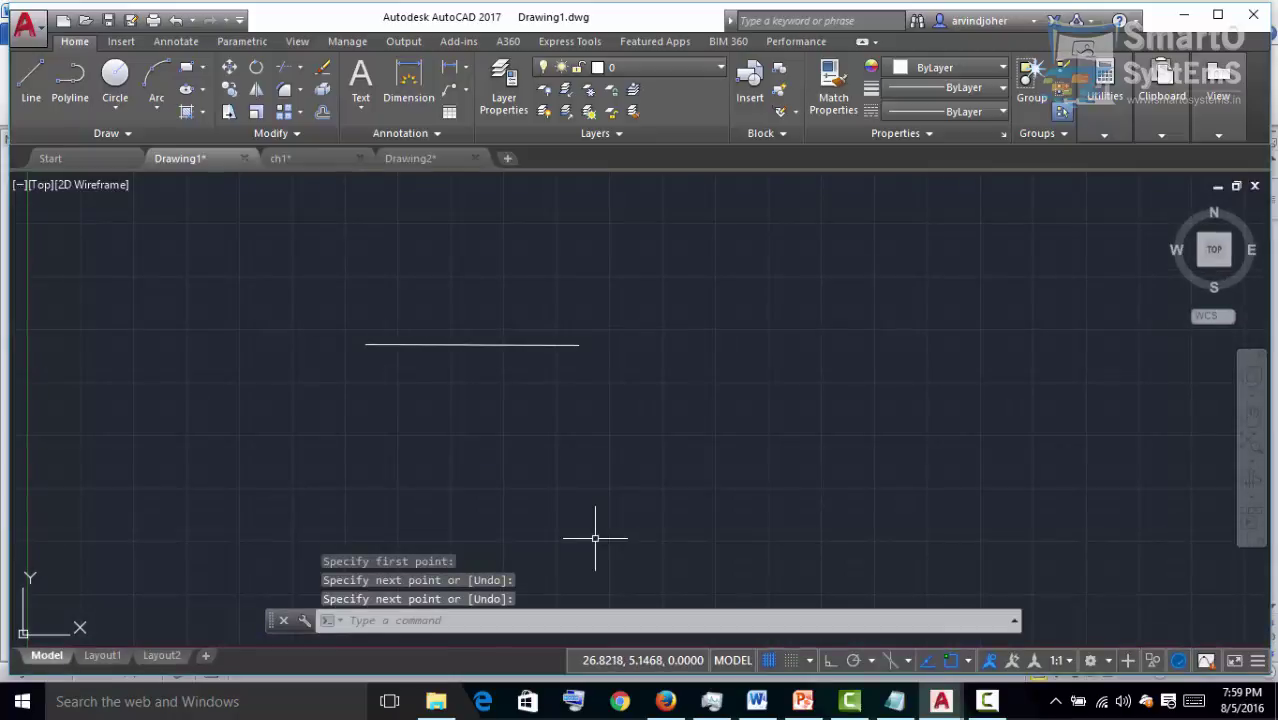
- Draw a circle with a radius of about 3.44 units below and to the right of the line
text(circle)
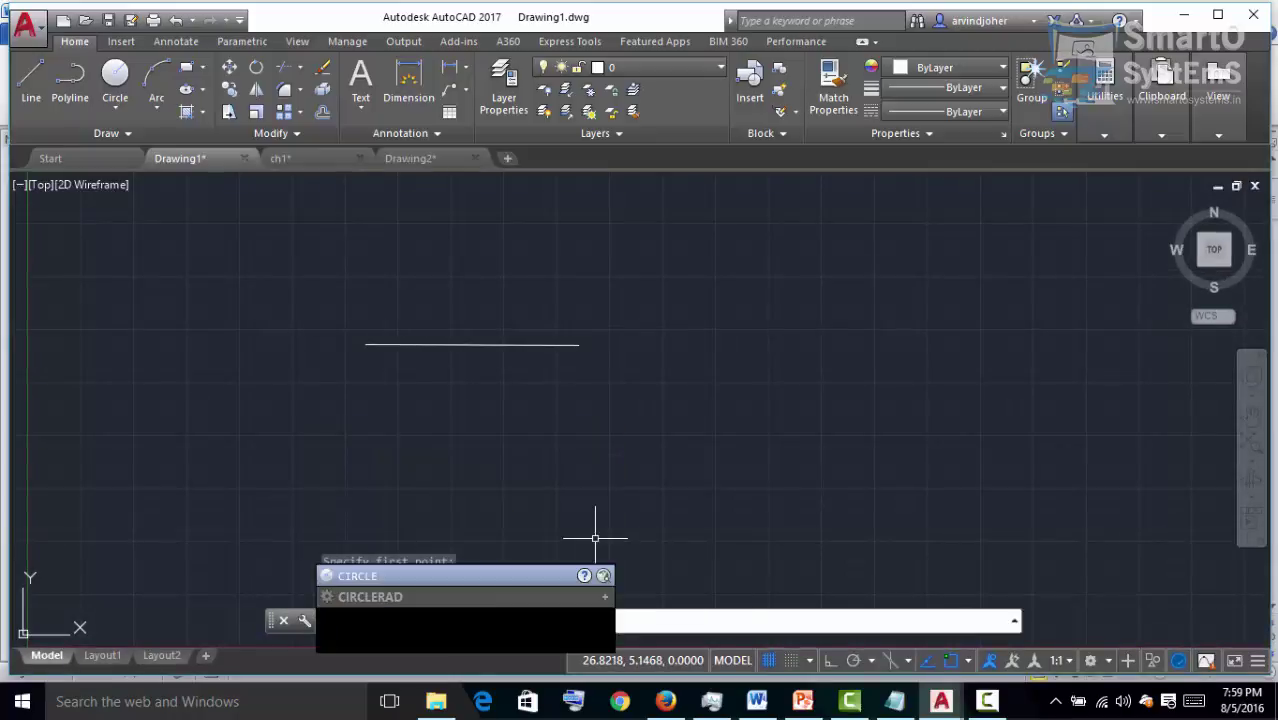
key(Return)
click(690, 442)
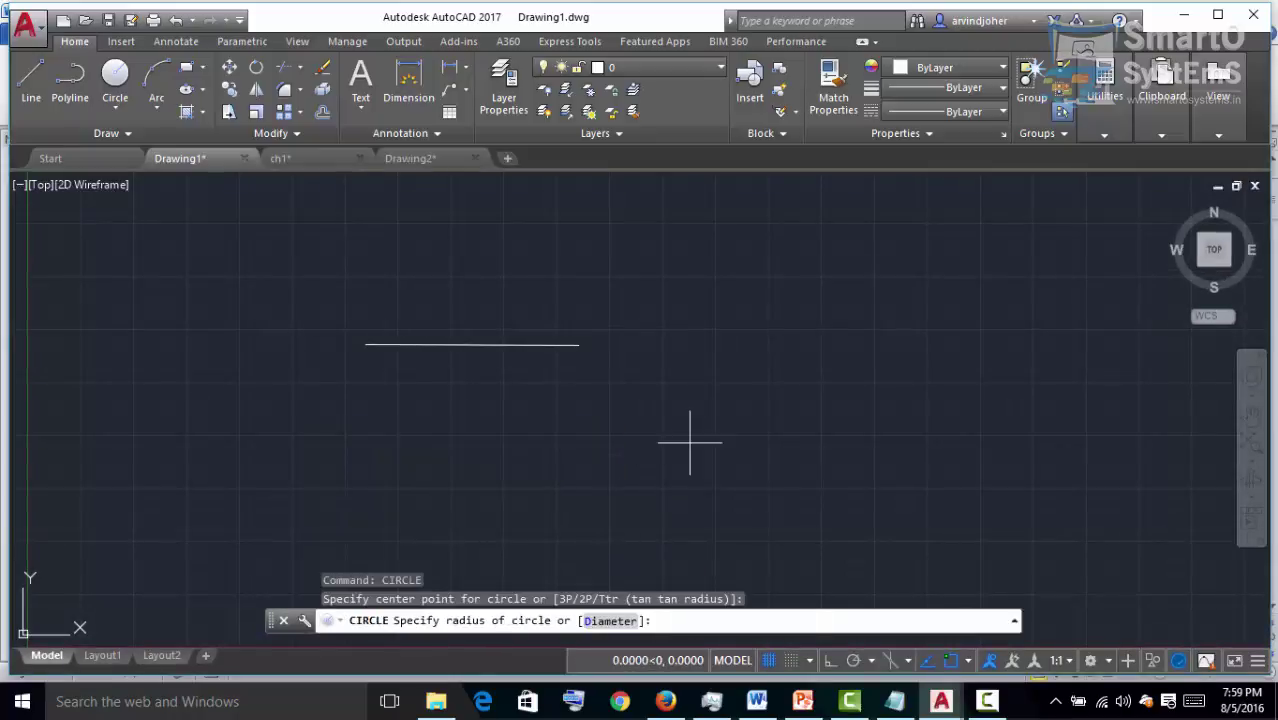
click(752, 474)
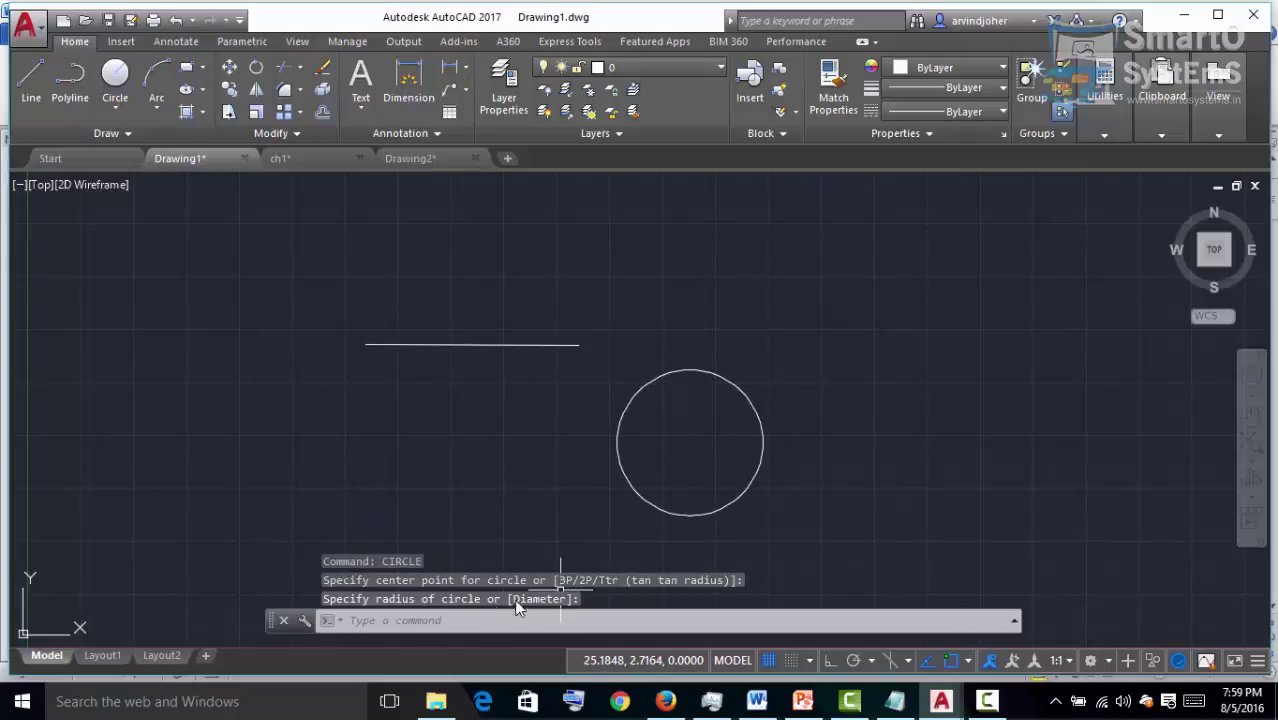
- Recall the CIRCLE command from the previously entered commands and draw a second circle above and to the right of the first
click(474, 621)
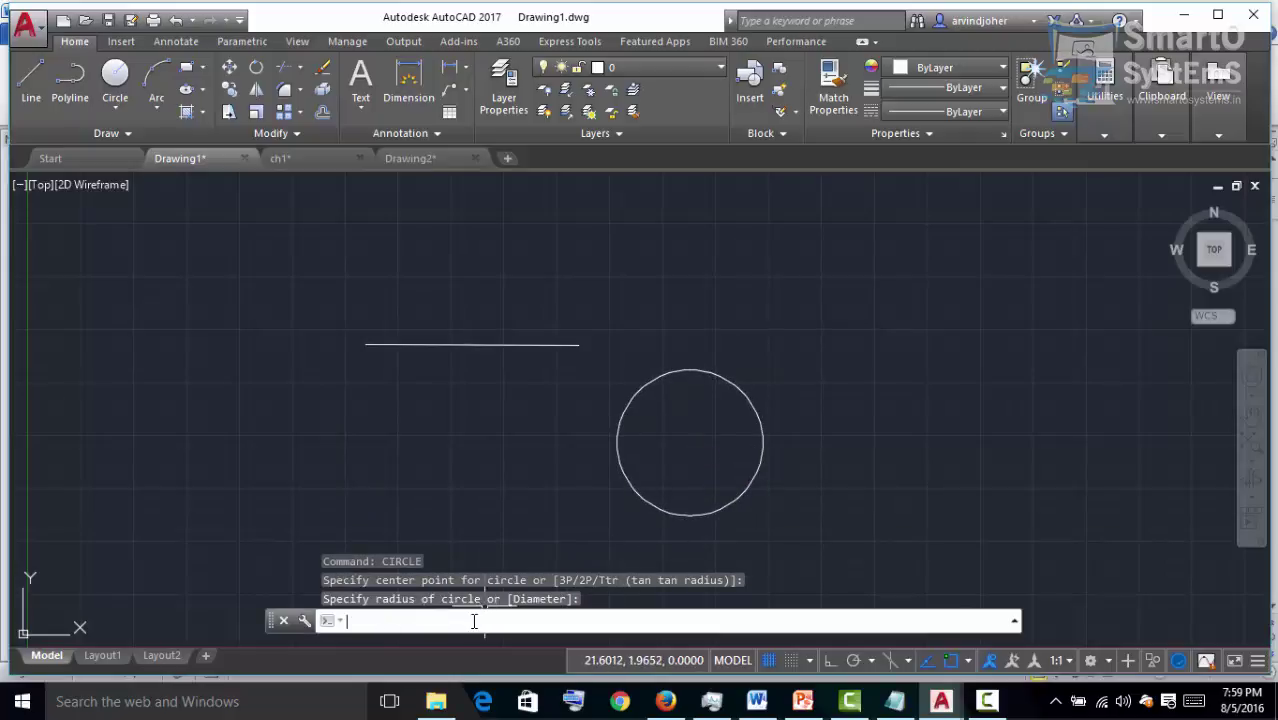
key(Up)
key(Up)
key(Up)
key(Down)
key(Down)
key(Up)
key(Down)
key(Up)
key(Down)
key(Up)
key(Up)
key(Down)
key(Up)
key(Down)
key(Down)
key(Up)
key(Up)
key(Down)
key(Down)
key(Up)
key(Down)
key(Return)
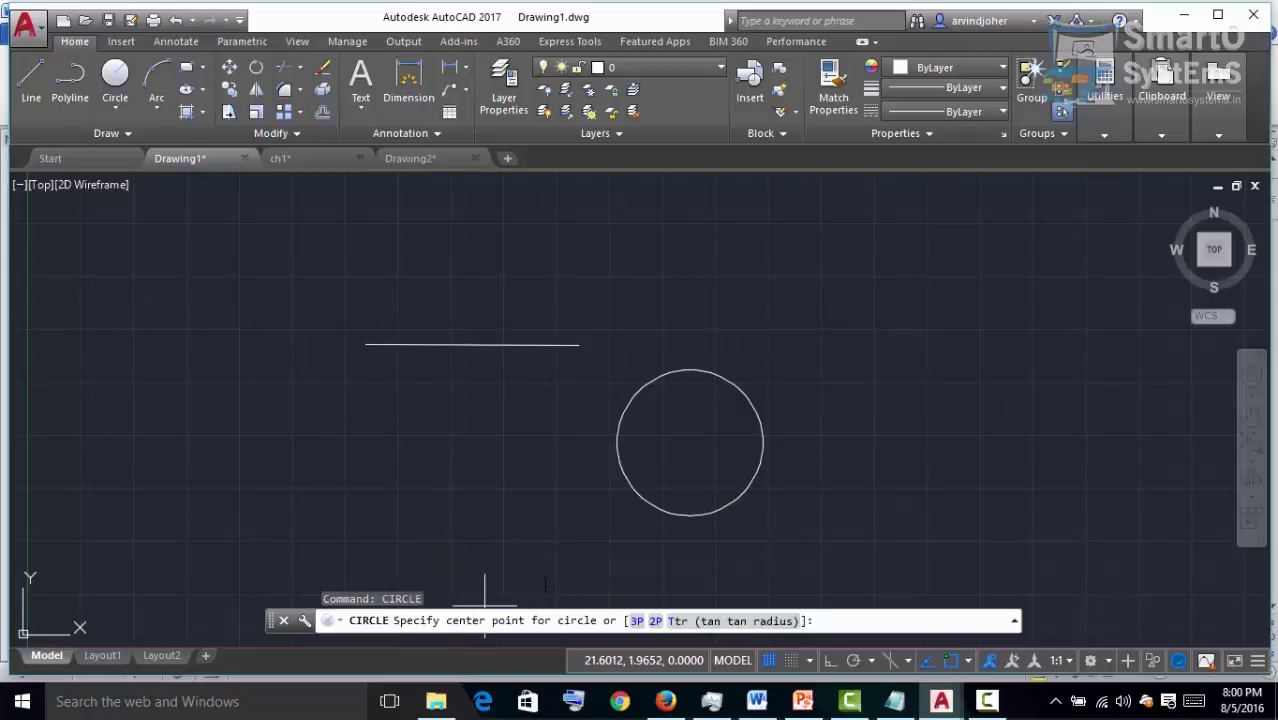
click(957, 358)
click(998, 408)
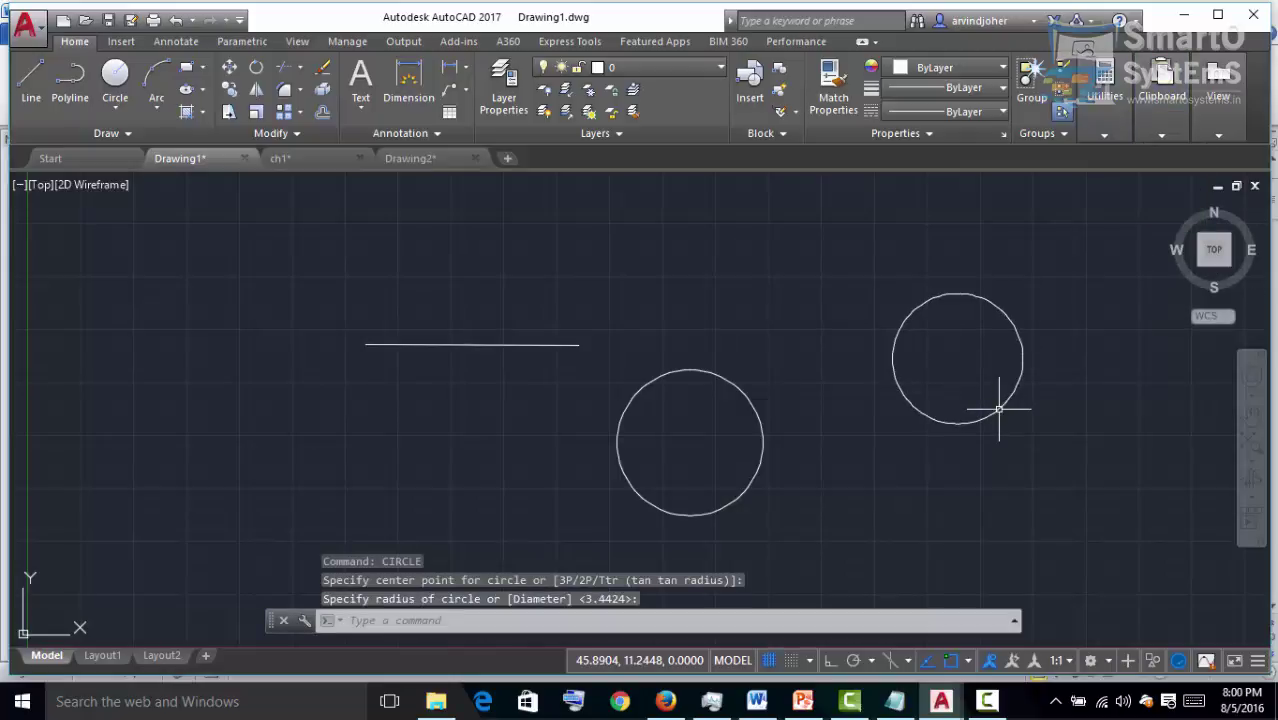
- Clear any active command and hide the Command Line window
key(Escape)
key(Escape)
key(ctrl+9)
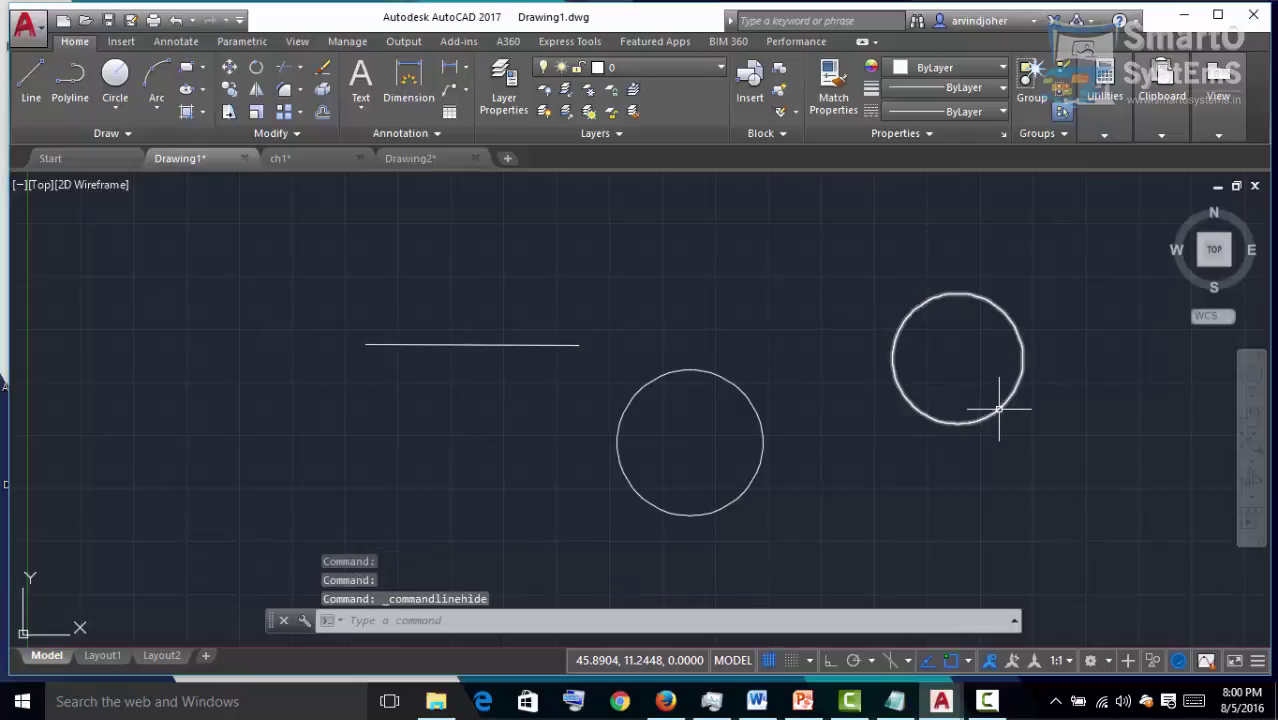